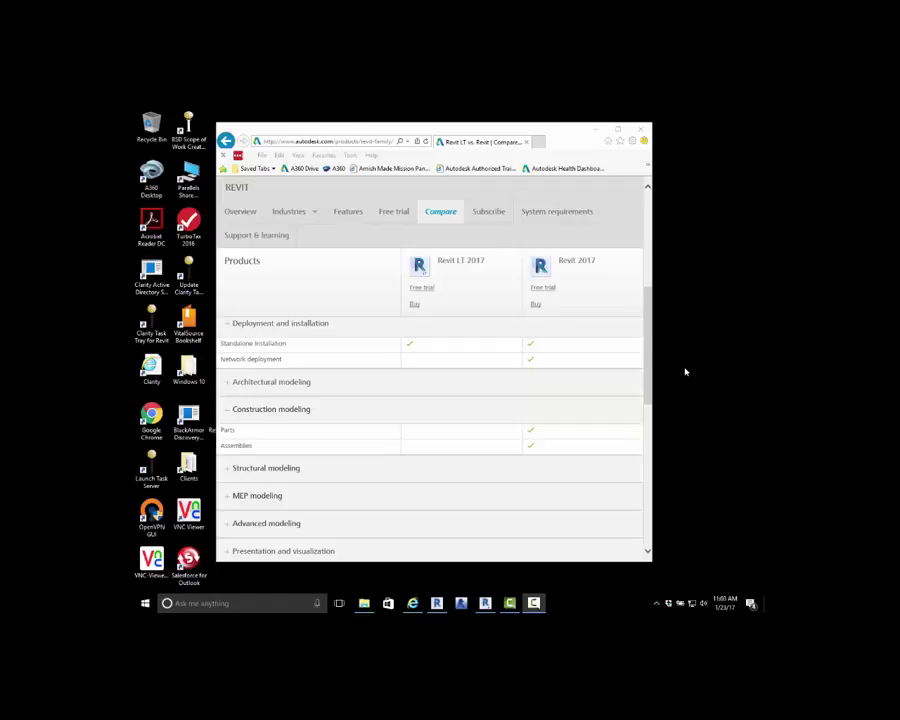
# Expand Architectural modeling on the compare page and scroll down to Construction modeling's Parts and Assemblies rows
pyautogui.click(319, 346)
pyautogui.click(459, 265)
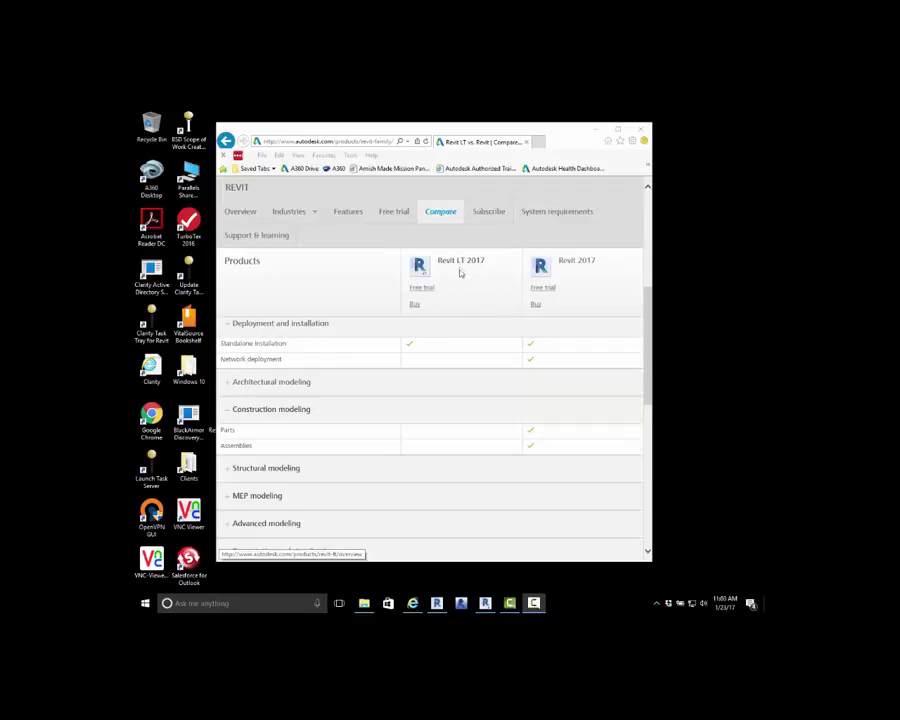
pyautogui.click(281, 362)
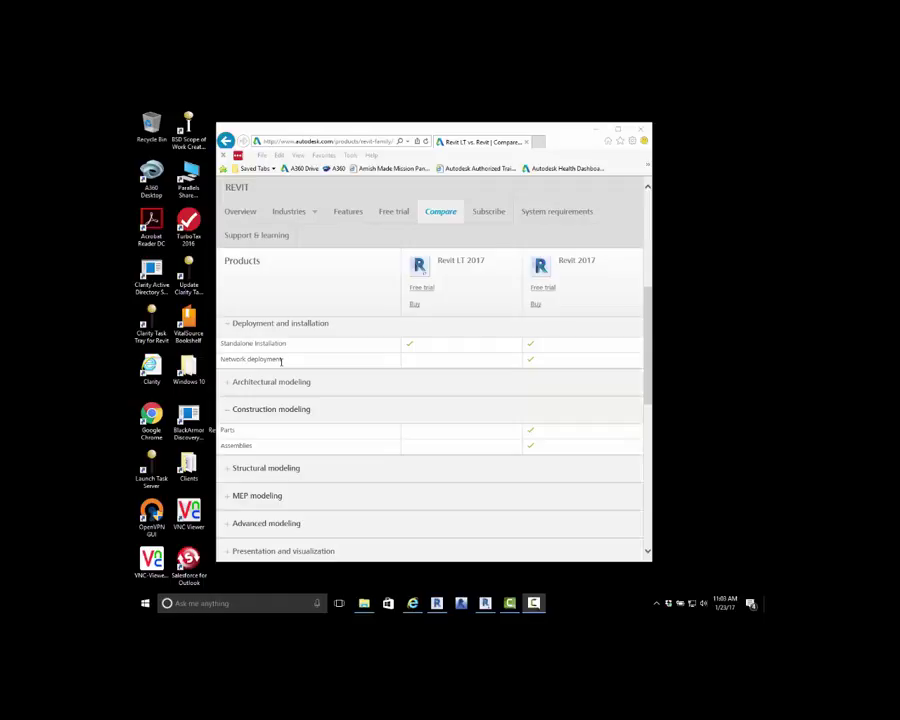
pyautogui.click(231, 385)
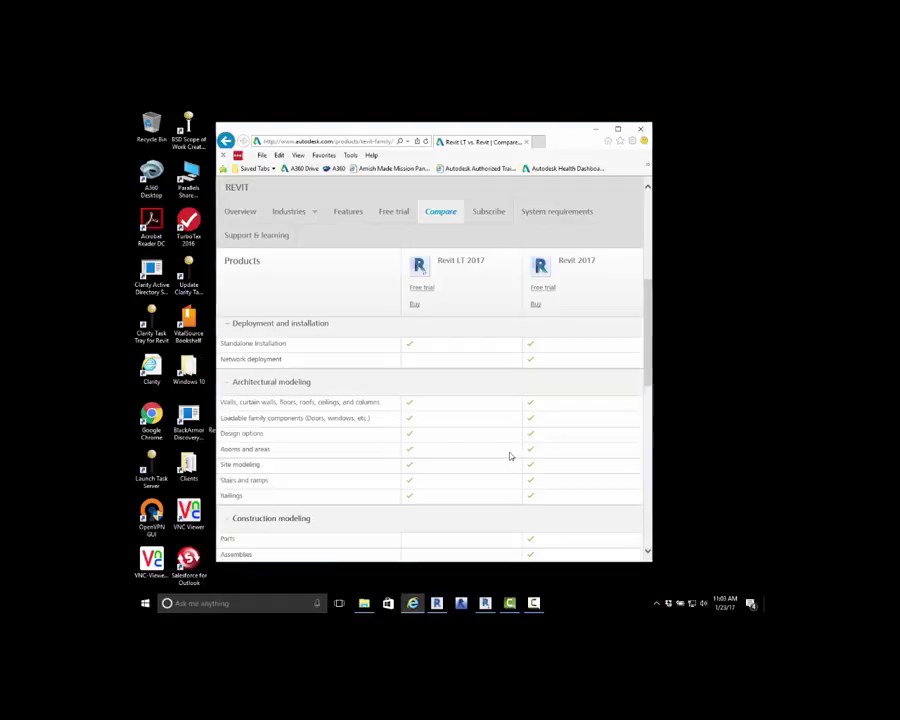
pyautogui.scroll(-1, 478, 464)
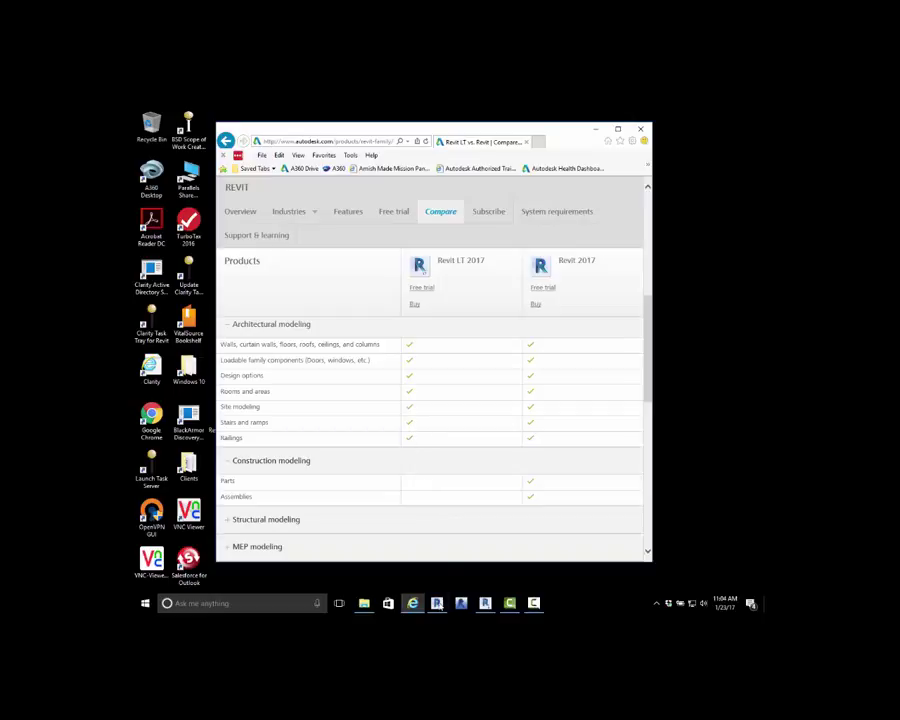
# Bring Revit LT forward, shift its window left, and minimize the Modern-Hotel-Final 3D view
pyautogui.click(437, 604)
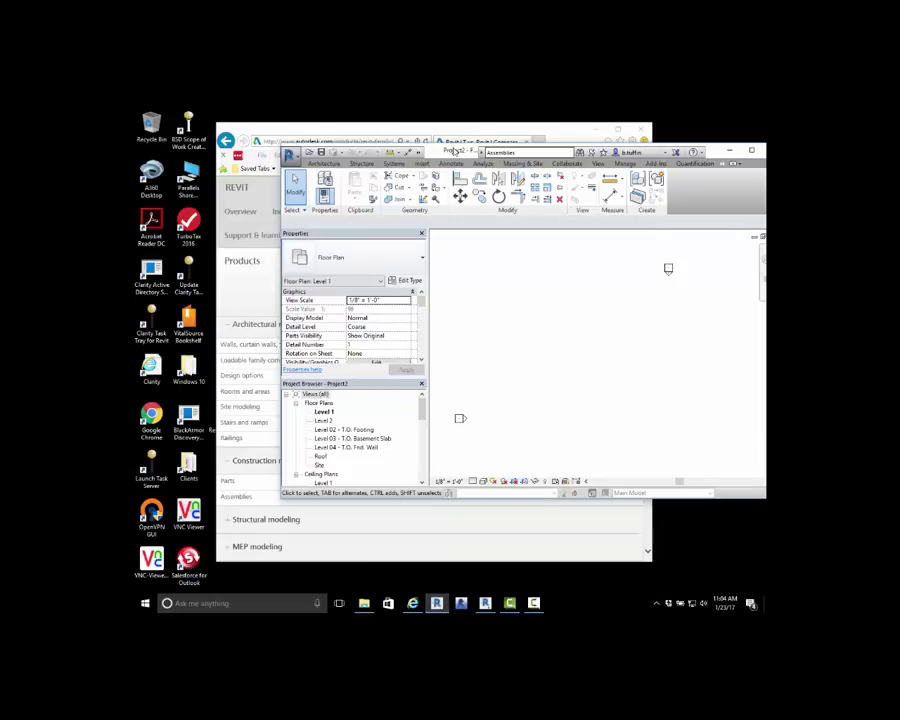
pyautogui.moveTo(455, 150); pyautogui.dragTo(355, 140)
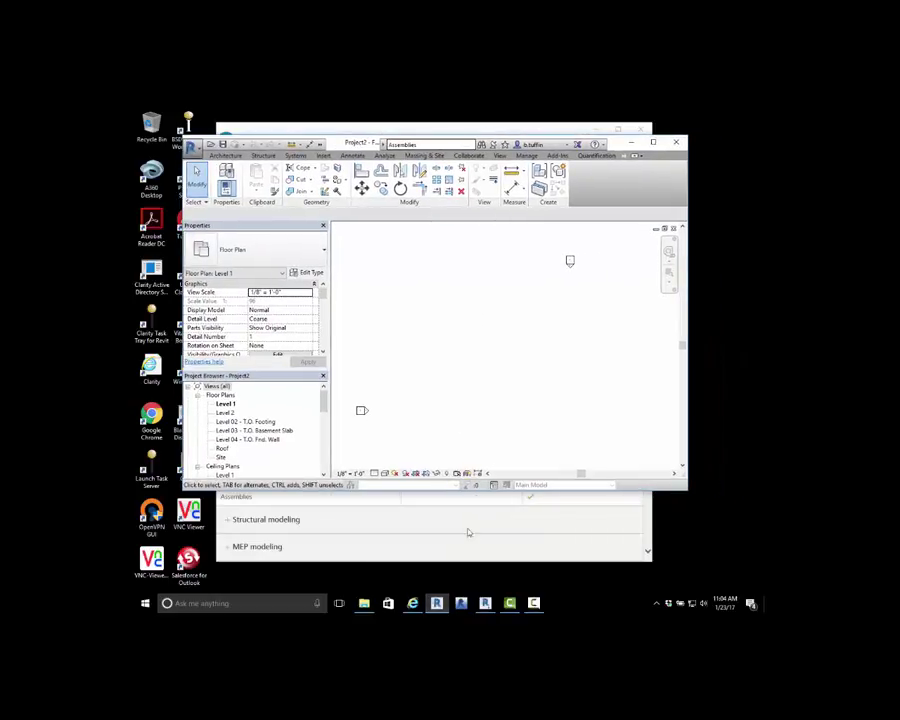
pyautogui.click(485, 604)
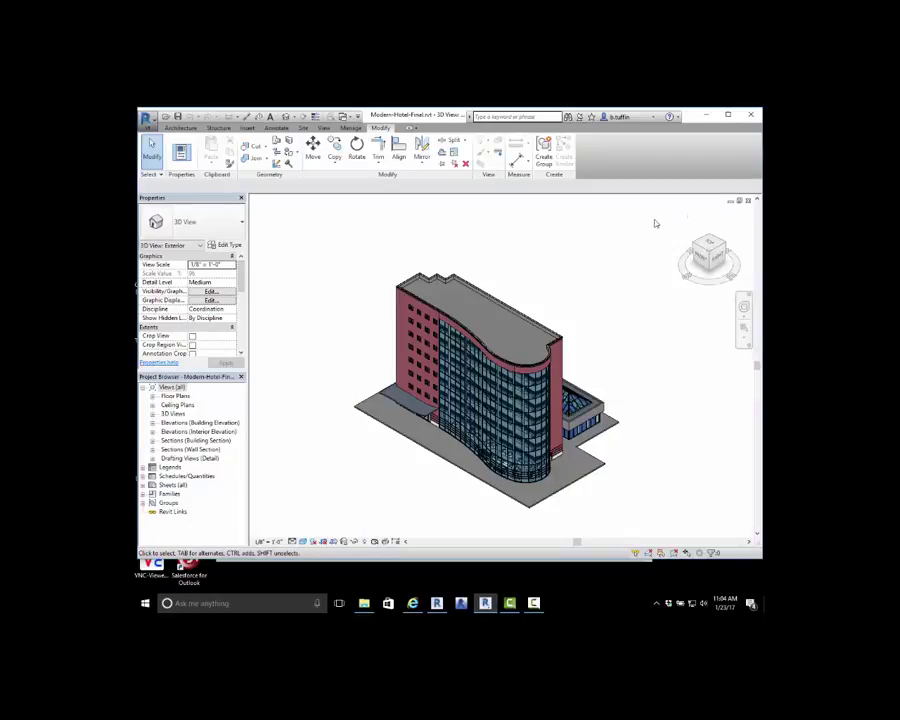
pyautogui.click(730, 201)
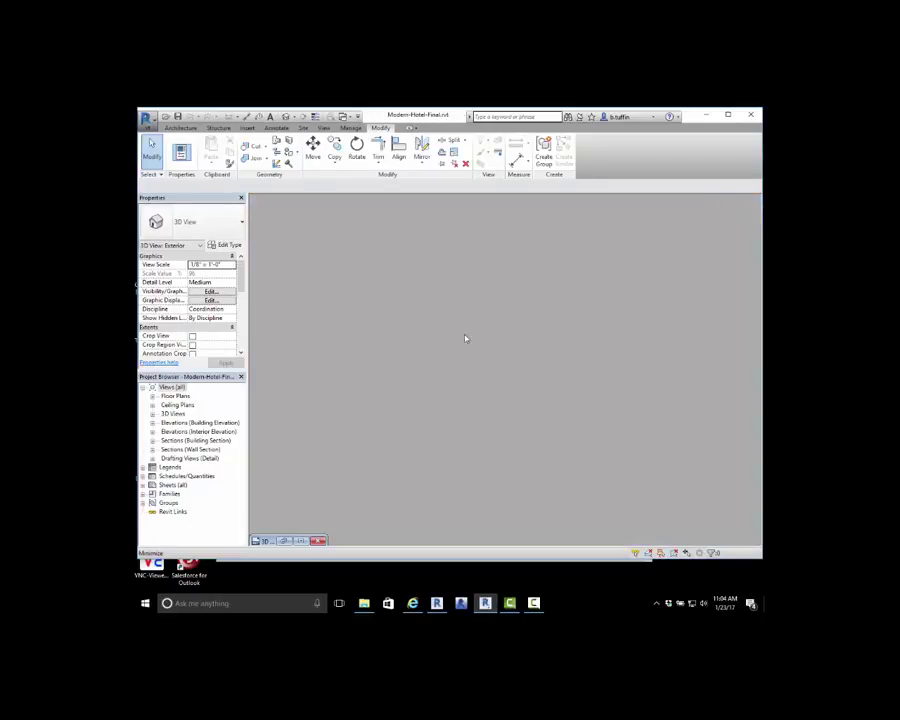
# Create a new project, Project1, from the Architectural Template and show the Modify tab
pyautogui.click(150, 118)
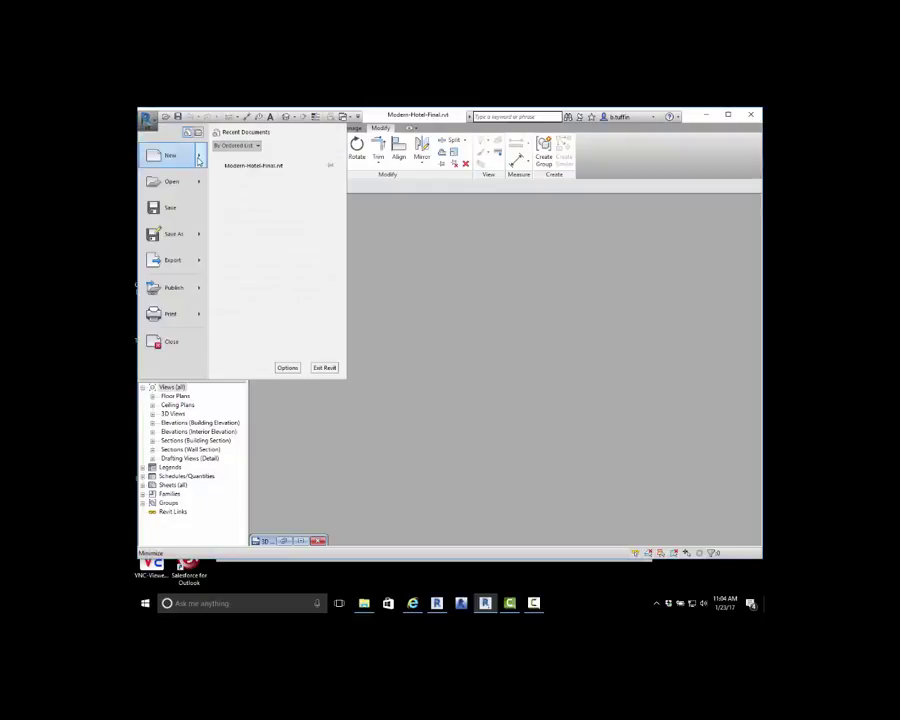
pyautogui.moveTo(199, 158)
pyautogui.click(252, 165)
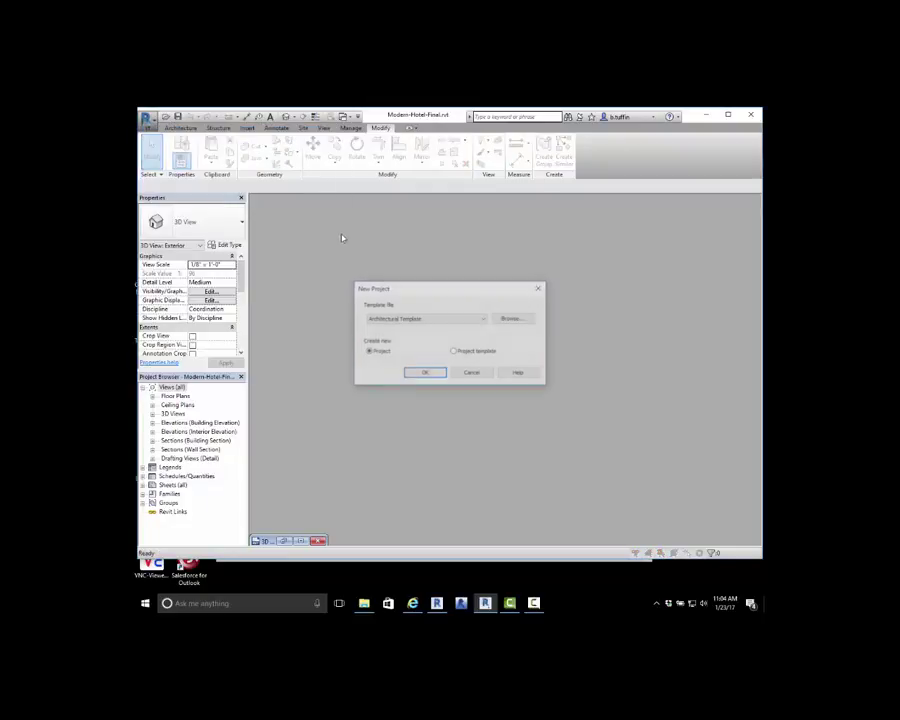
pyautogui.click(425, 374)
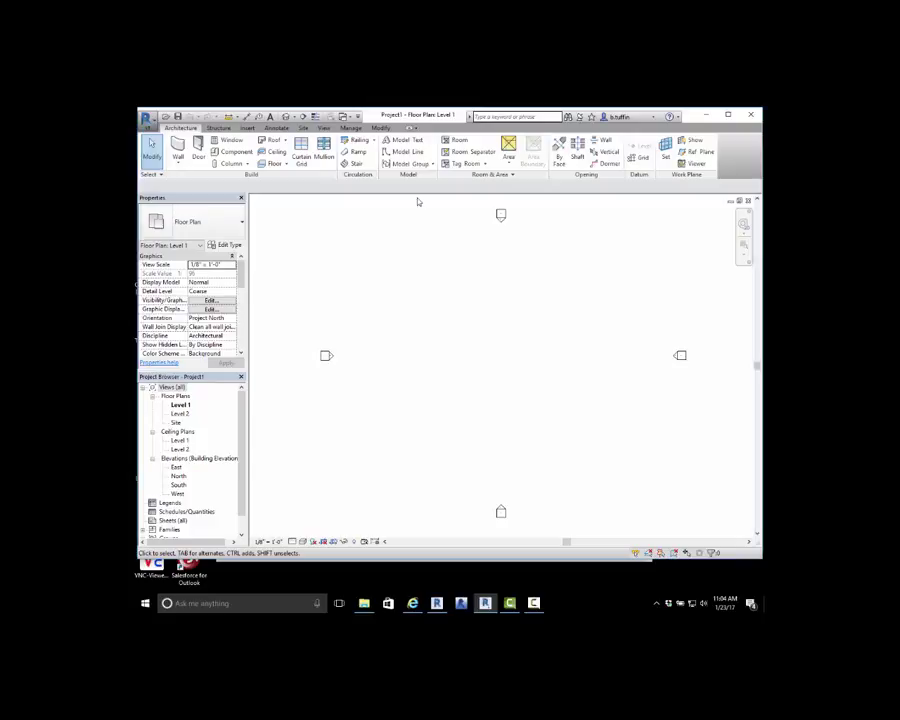
pyautogui.click(380, 128)
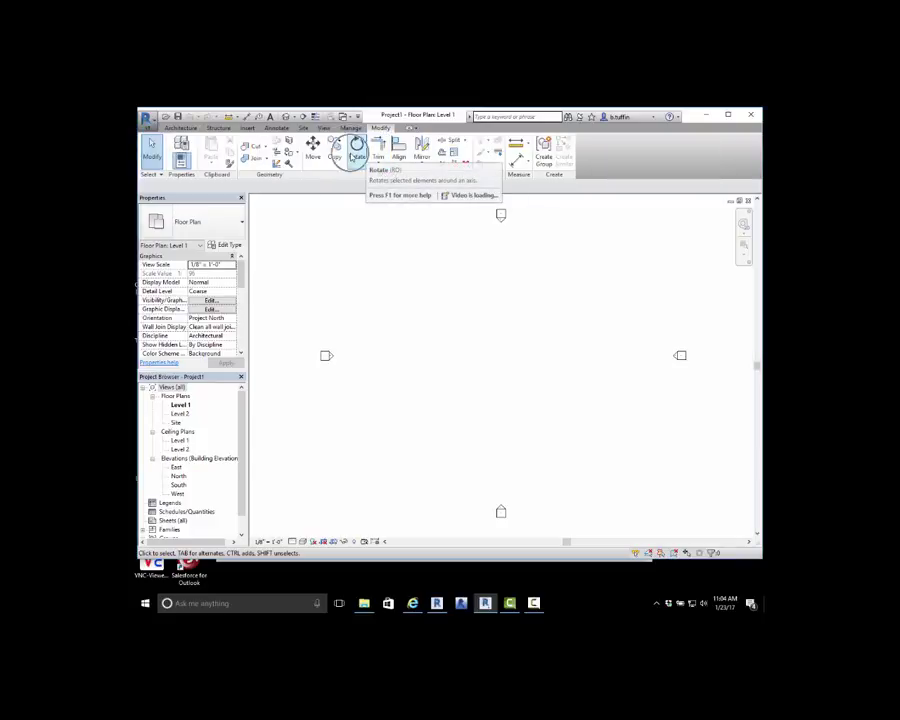
# Move Revit 2017's Project2 window lower over Project1 and widen it to the right
pyautogui.click(436, 603)
pyautogui.moveTo(363, 144); pyautogui.dragTo(317, 206)
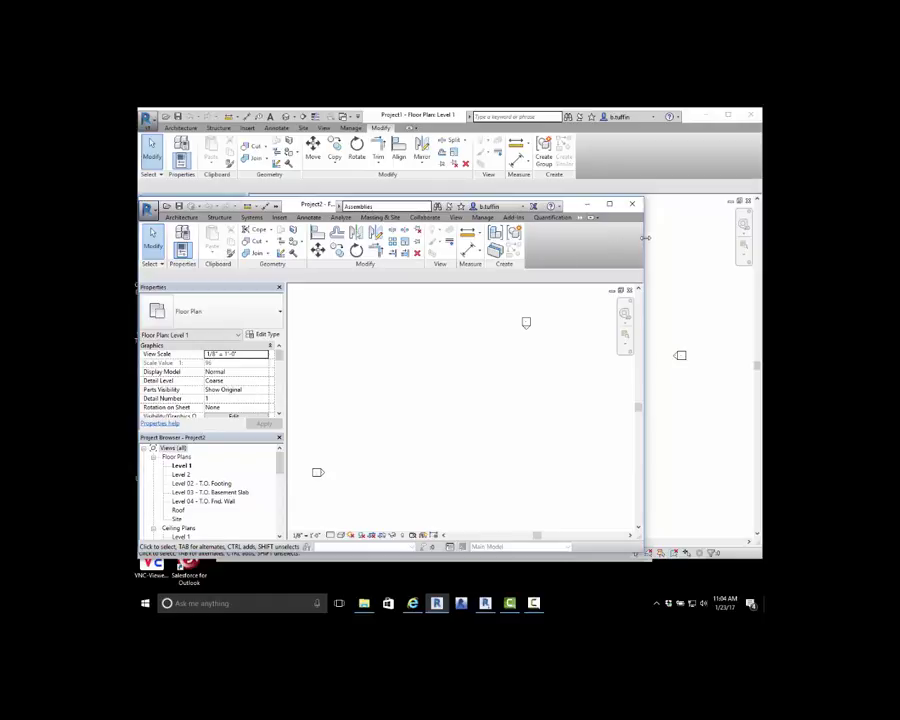
pyautogui.moveTo(645, 238); pyautogui.dragTo(746, 238)
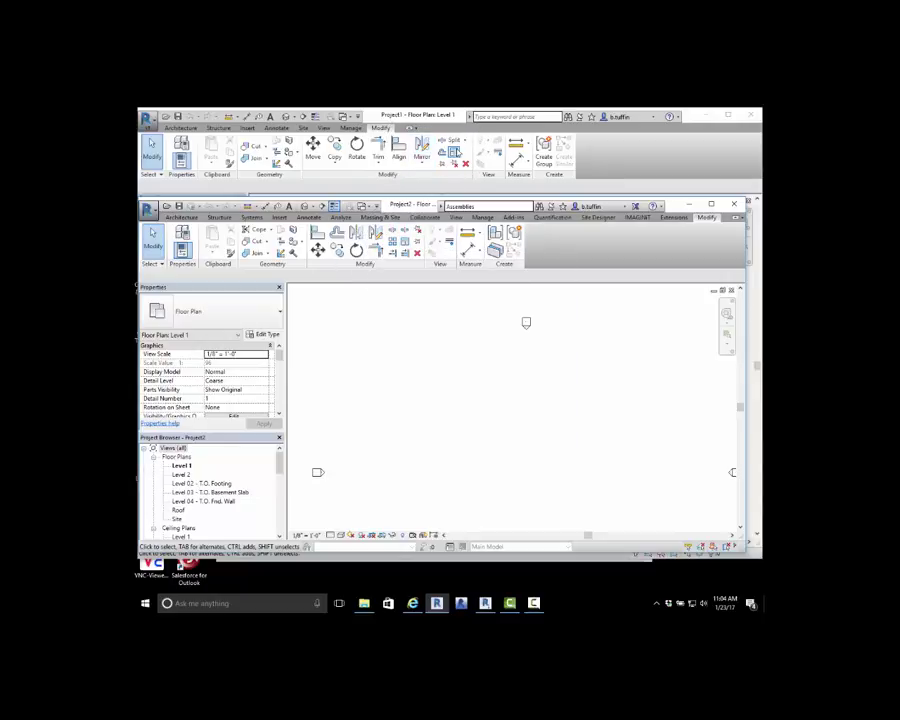
# Place a Construction Trailer component on the Level 1 floor plan
pyautogui.click(182, 217)
pyautogui.click(236, 243)
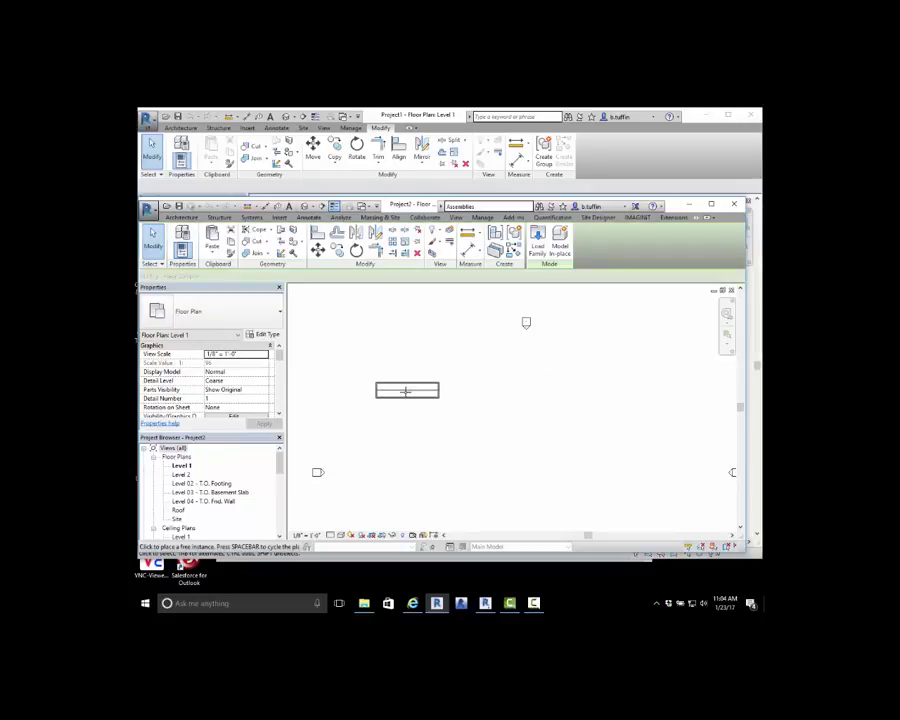
pyautogui.click(277, 322)
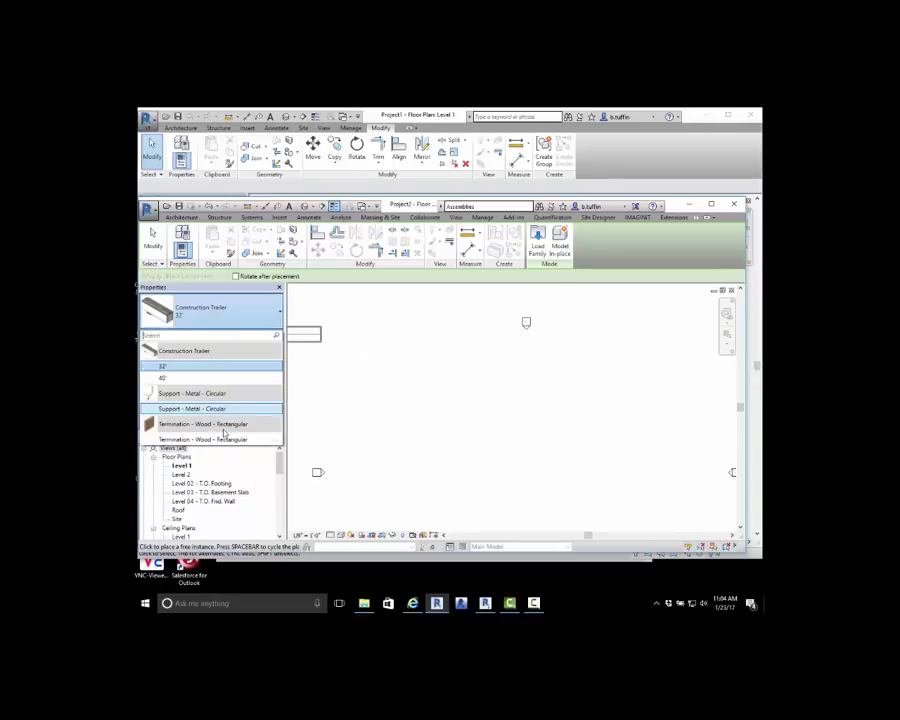
pyautogui.moveTo(224, 440)
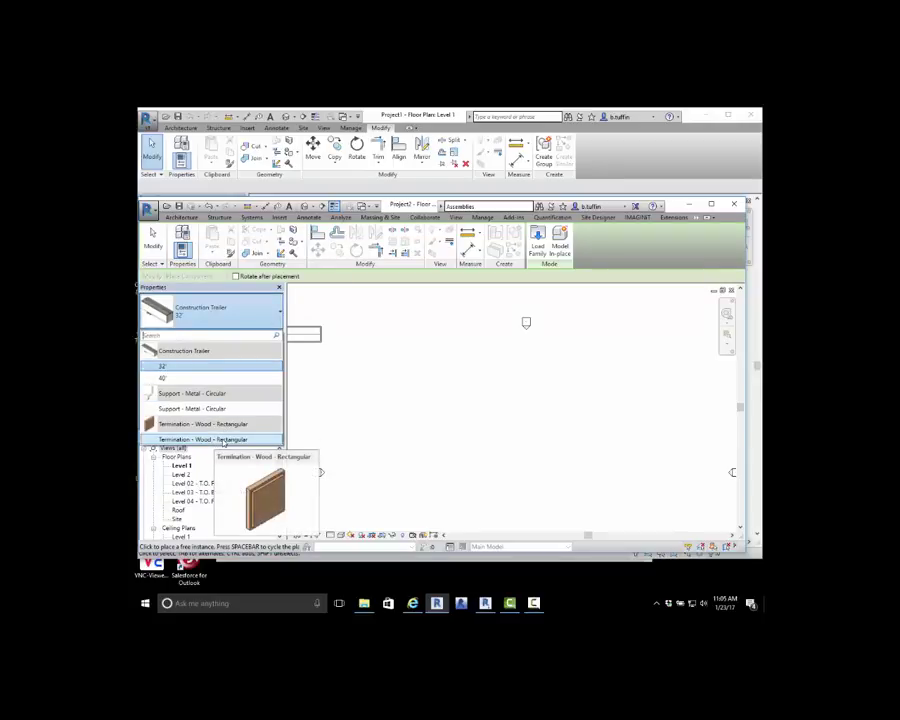
pyautogui.click(224, 440)
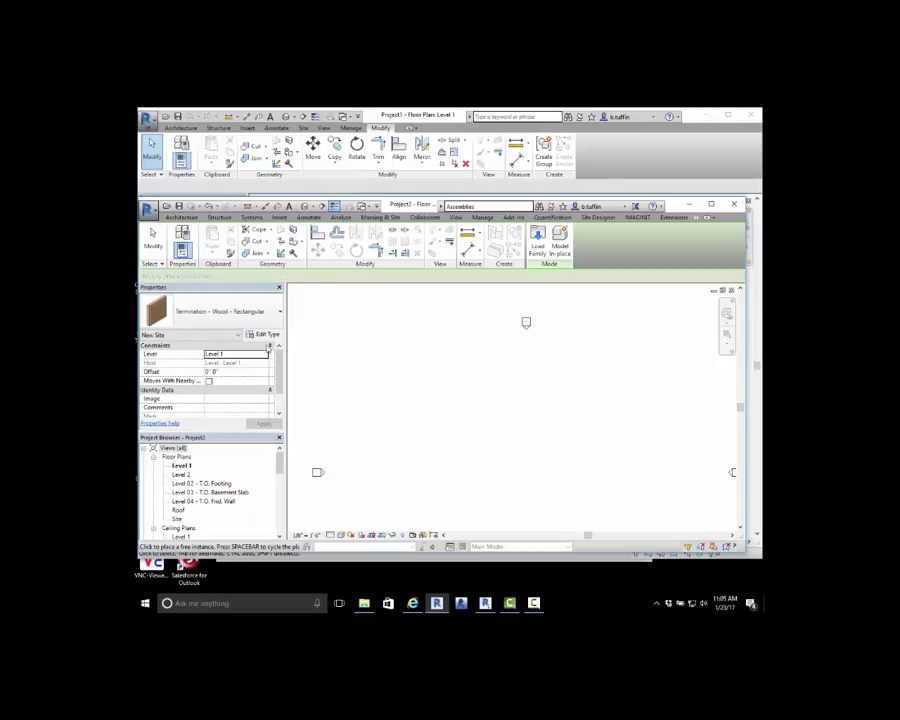
pyautogui.click(248, 319)
pyautogui.click(179, 368)
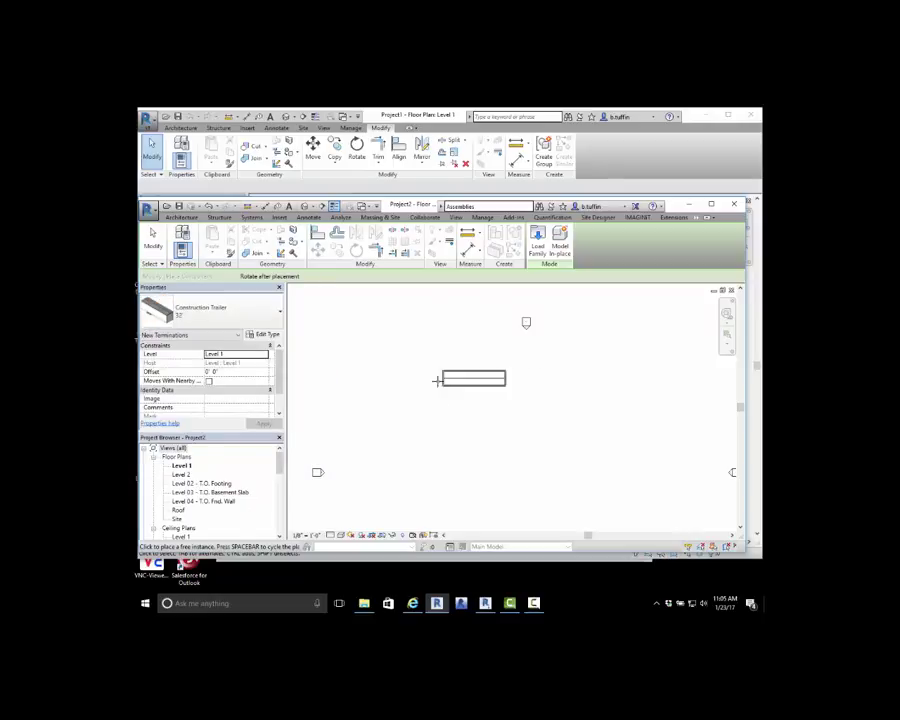
pyautogui.click(413, 367)
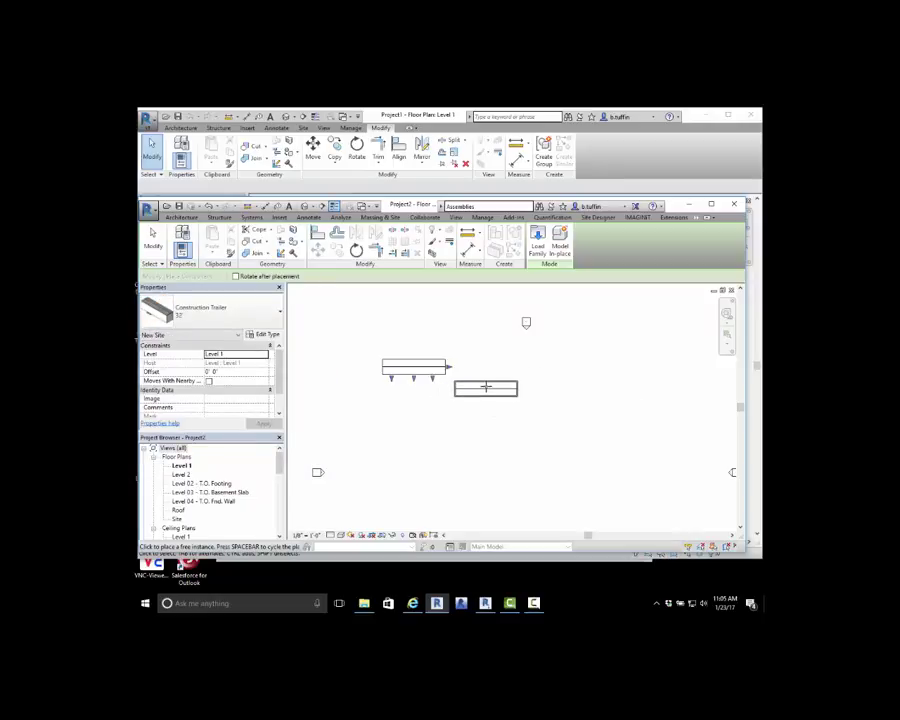
pyautogui.press('Escape')
pyautogui.press('Escape')
# Select the placed trailer and start the Array command with AR
pyautogui.click(432, 377)
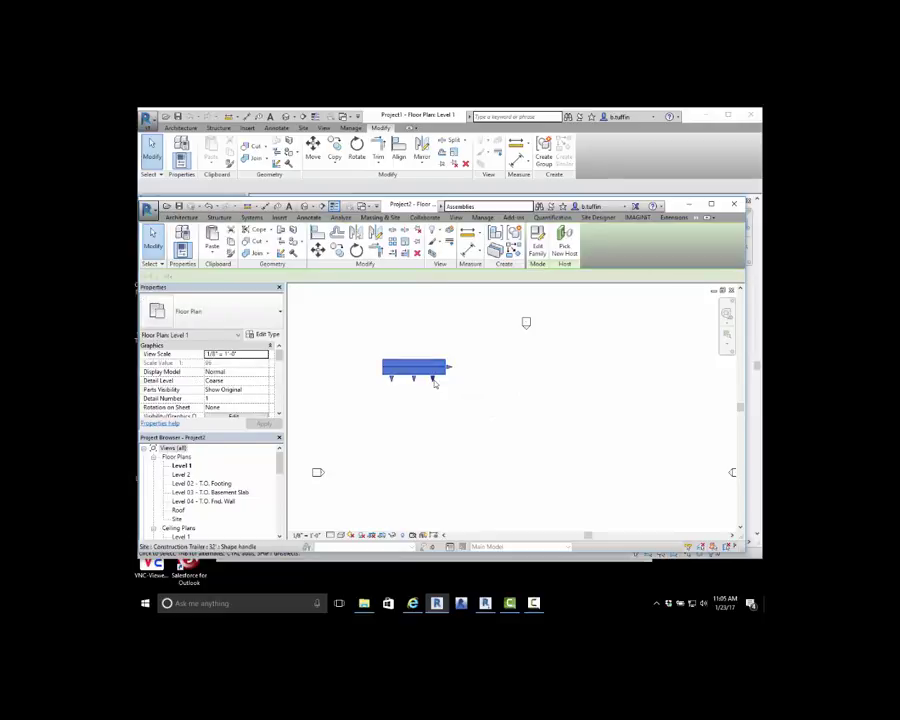
pyautogui.press('a')
pyautogui.press('r')
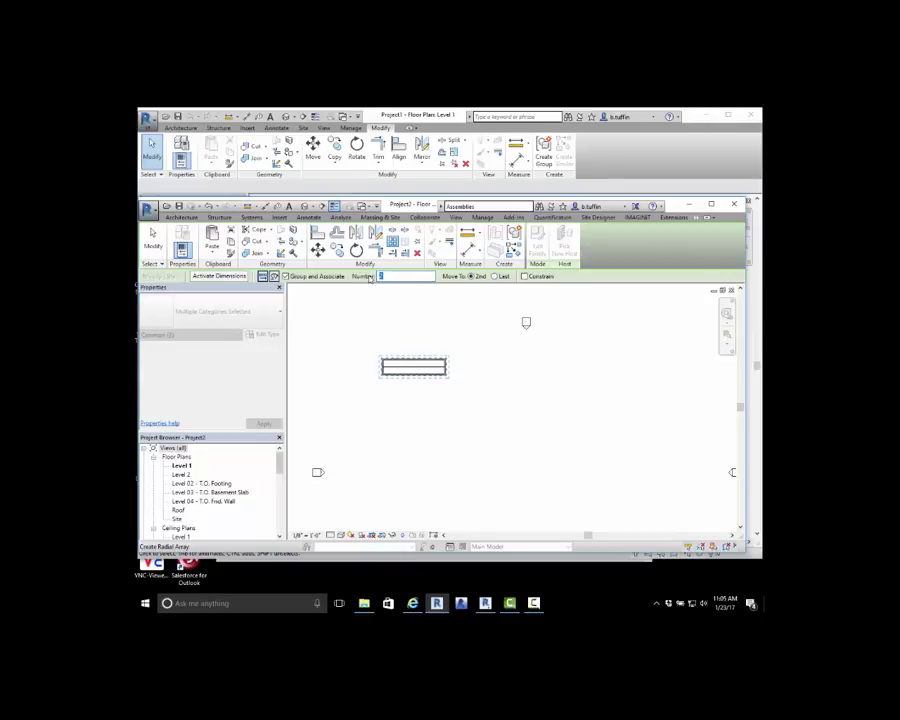
# Array the trailer vertically downward with a count of 4
pyautogui.write('4')
pyautogui.click(477, 370)
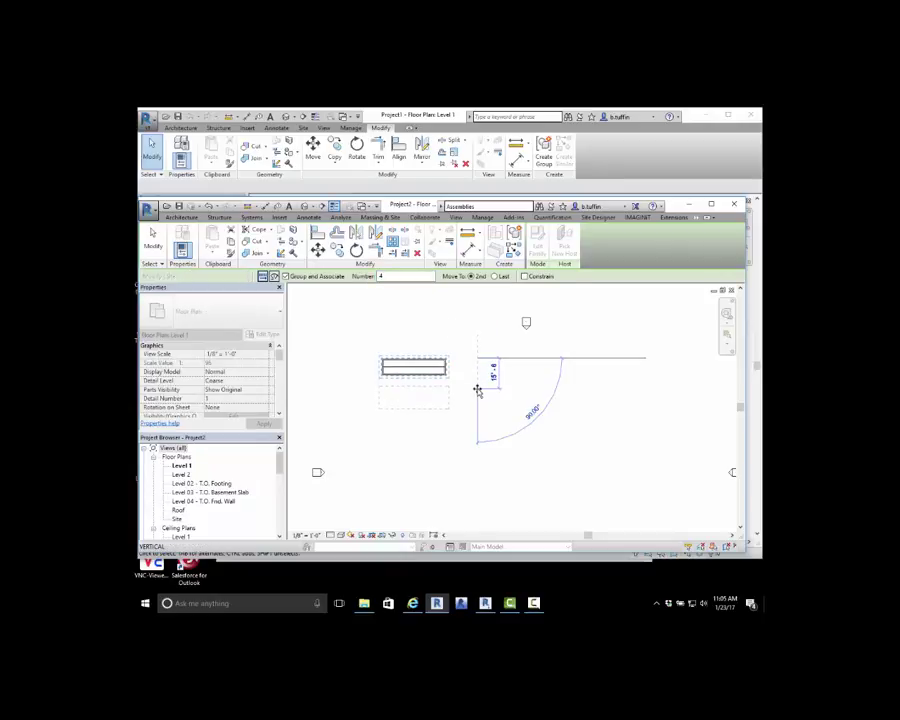
pyautogui.click(478, 391)
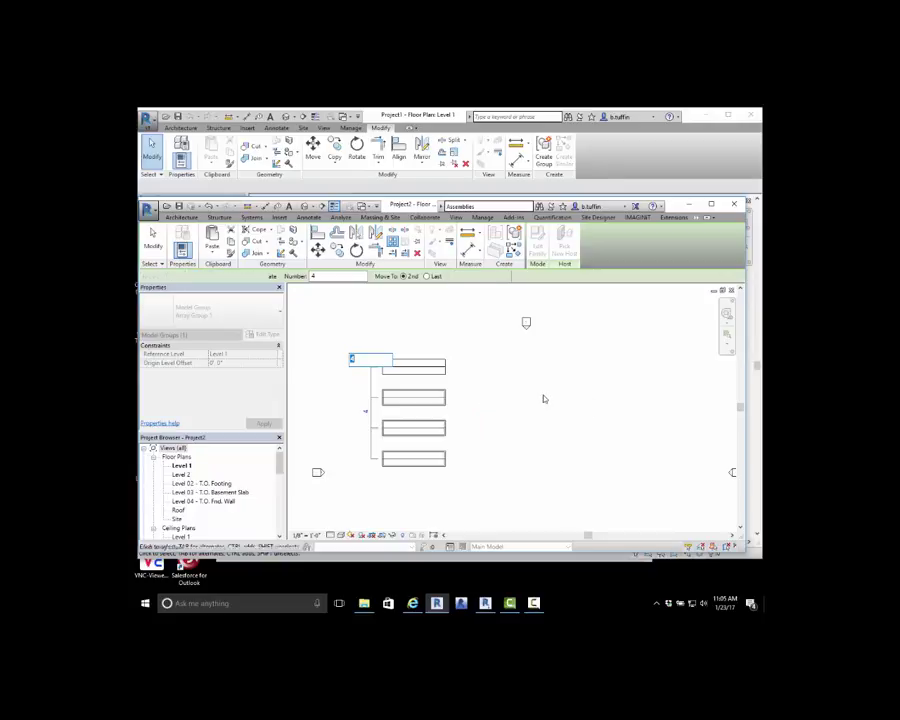
pyautogui.press('Escape')
# Change the array group's count to 5 and pan to show all five trailers
pyautogui.click(392, 398)
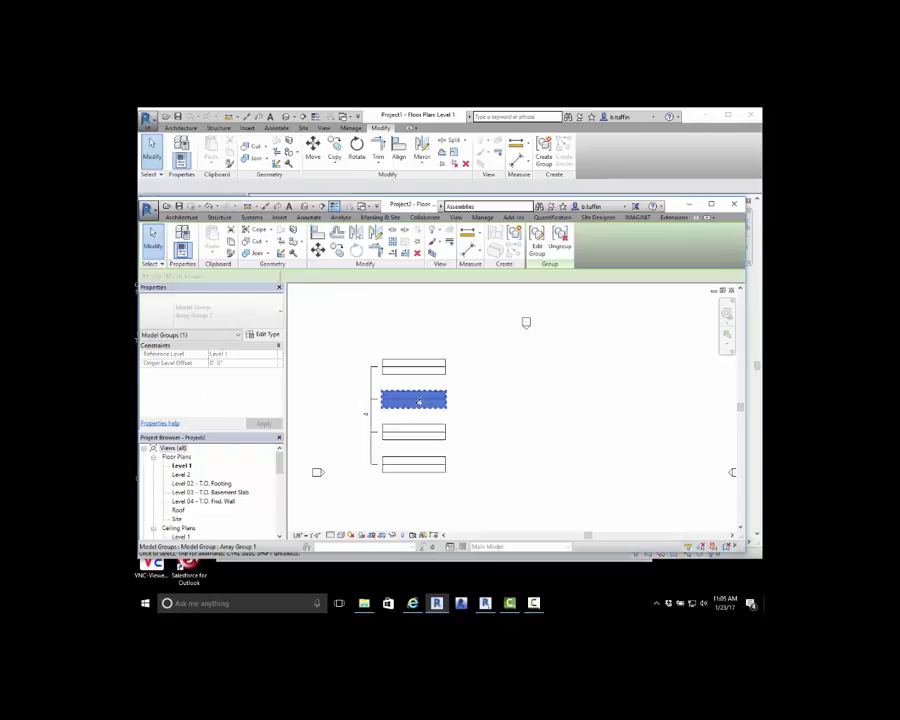
pyautogui.click(367, 421)
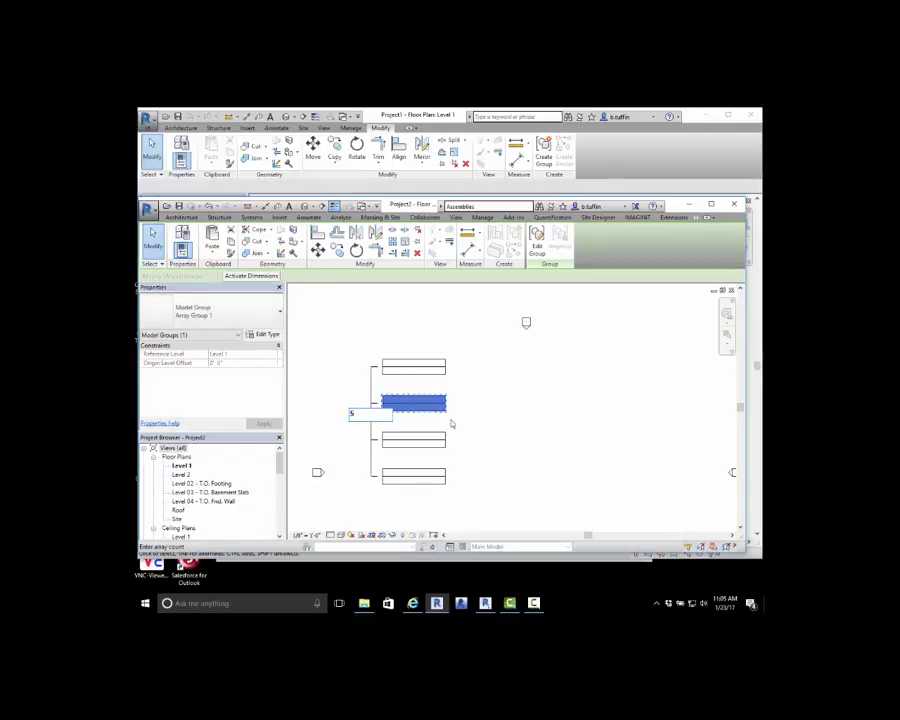
pyautogui.write('5')
pyautogui.press('Return')
pyautogui.moveTo(510, 414); pyautogui.dragTo(508, 383, button='middle')
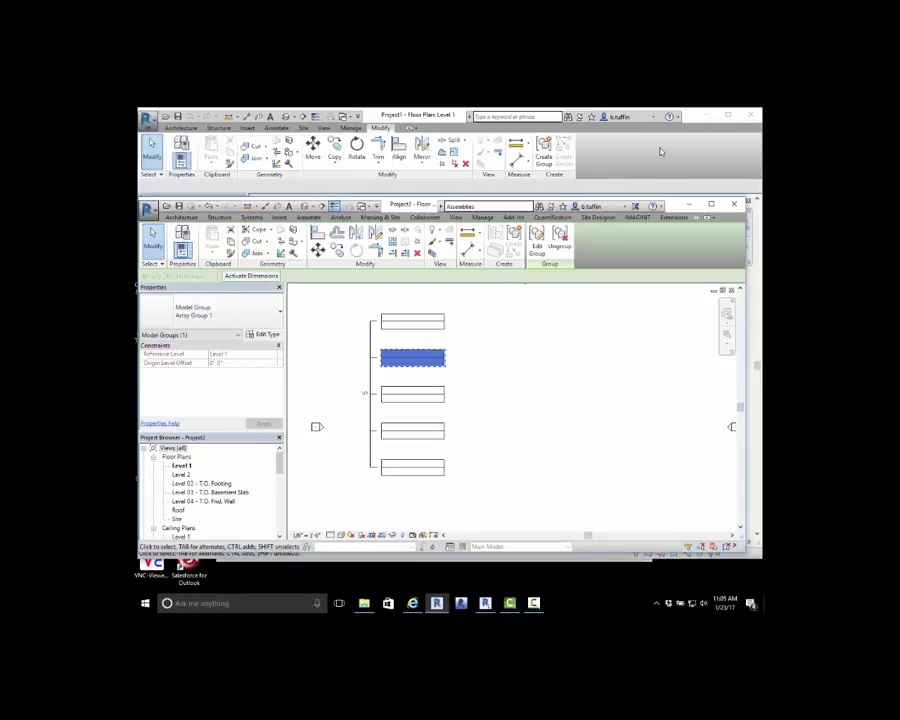
# Revisit the Internet Explorer comparison page, then return to Revit LT's Project1 plan
pyautogui.click(594, 150)
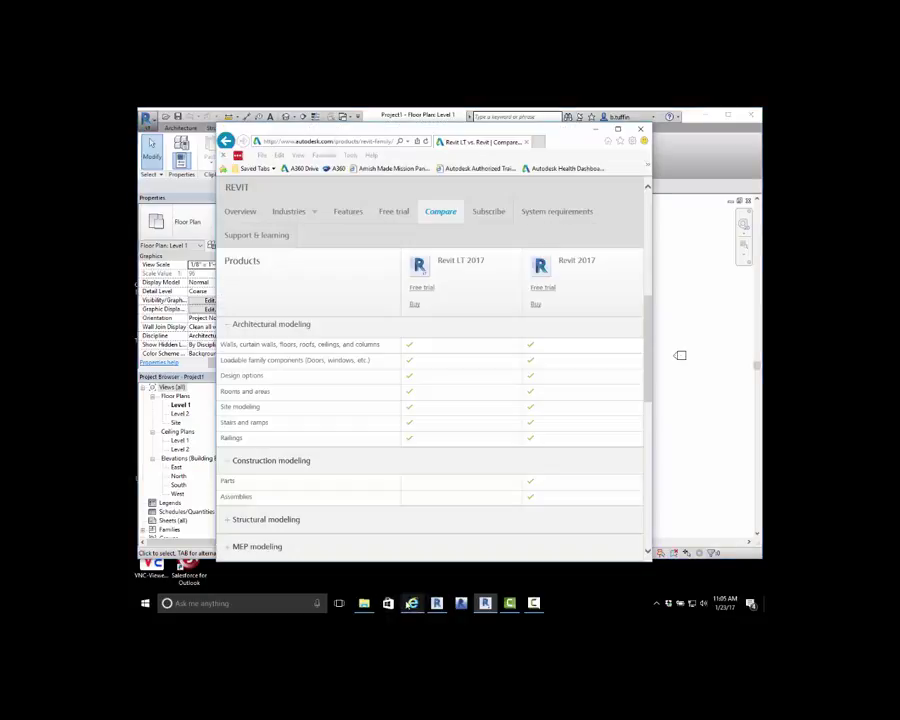
pyautogui.hotkey('alt', 'Tab')
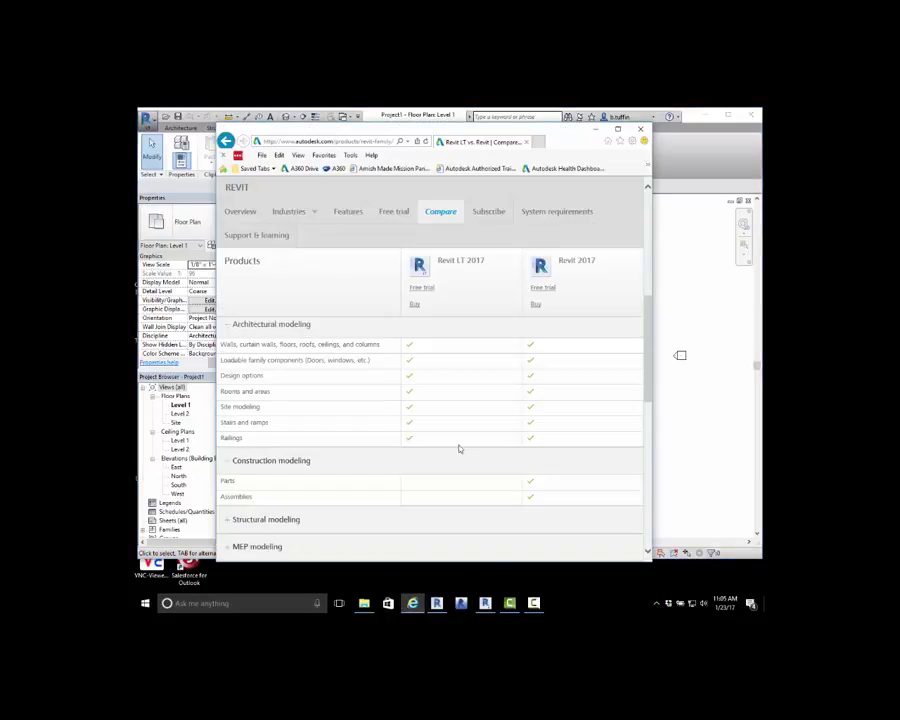
pyautogui.click(416, 493)
pyautogui.click(415, 492)
pyautogui.hotkey('alt', 'Tab')
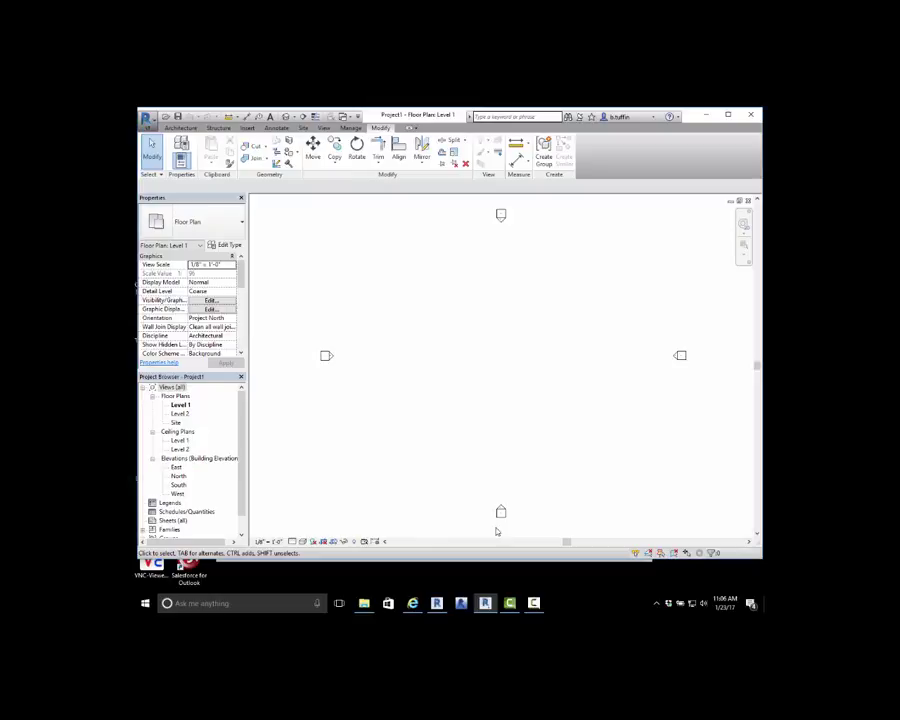
# Delete the five-trailer array group from Project2's Level 1 plan
pyautogui.click(485, 603)
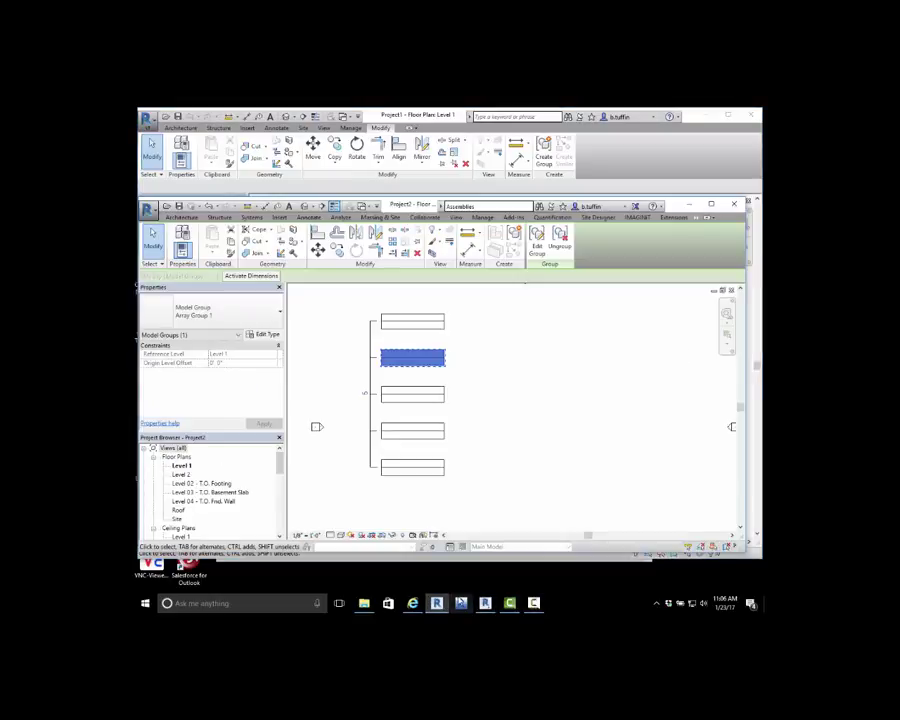
pyautogui.click(464, 466)
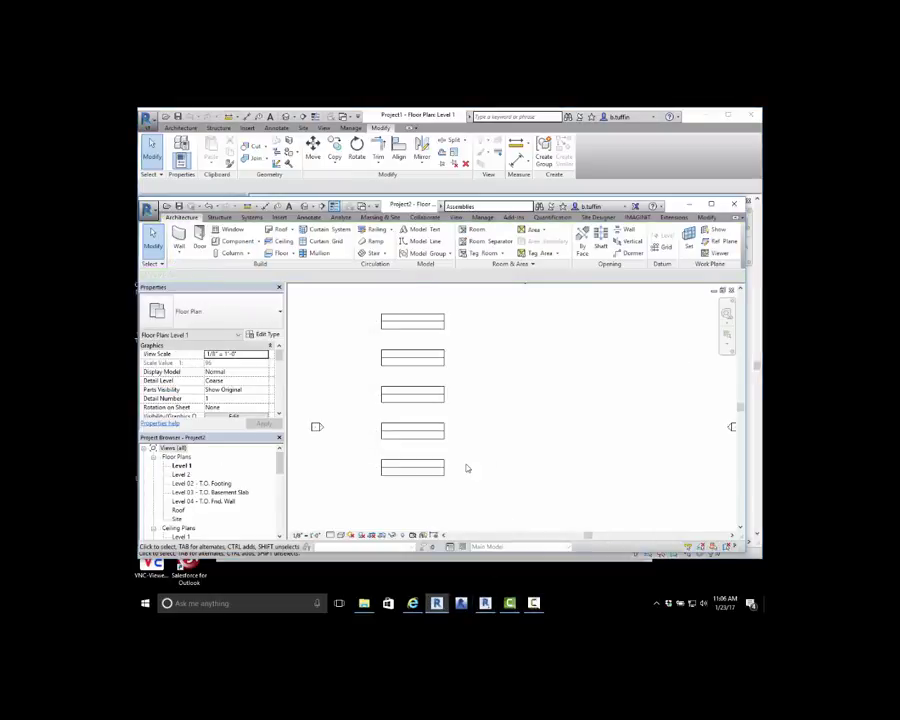
pyautogui.click(408, 318)
pyautogui.press('Delete')
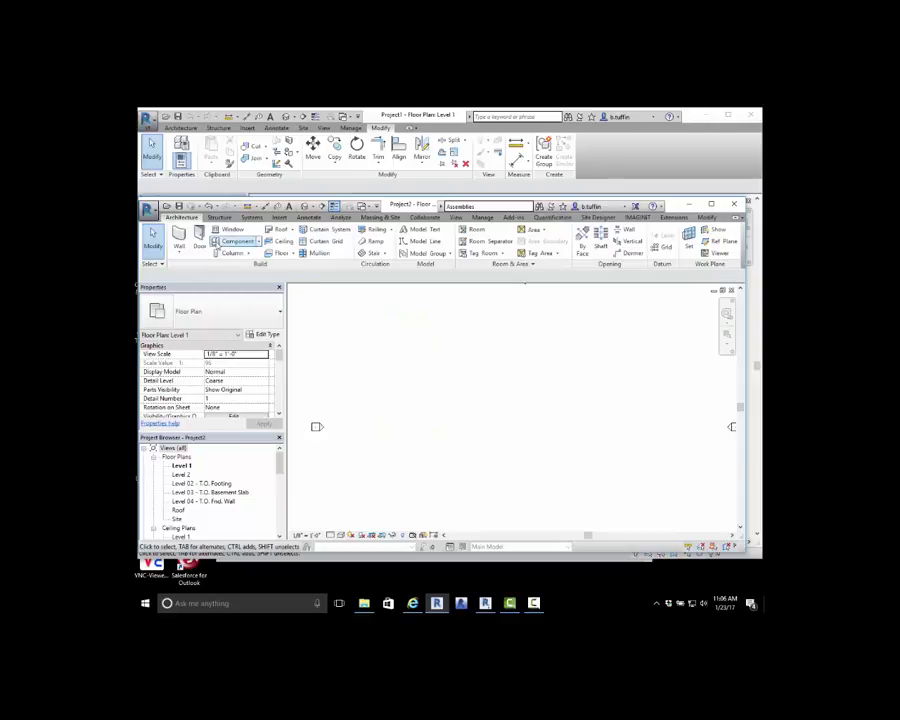
# Draw one vertical Exterior - Brick on Mtl. Stud wall using the WA command
pyautogui.press('w')
pyautogui.press('a')
pyautogui.click(231, 313)
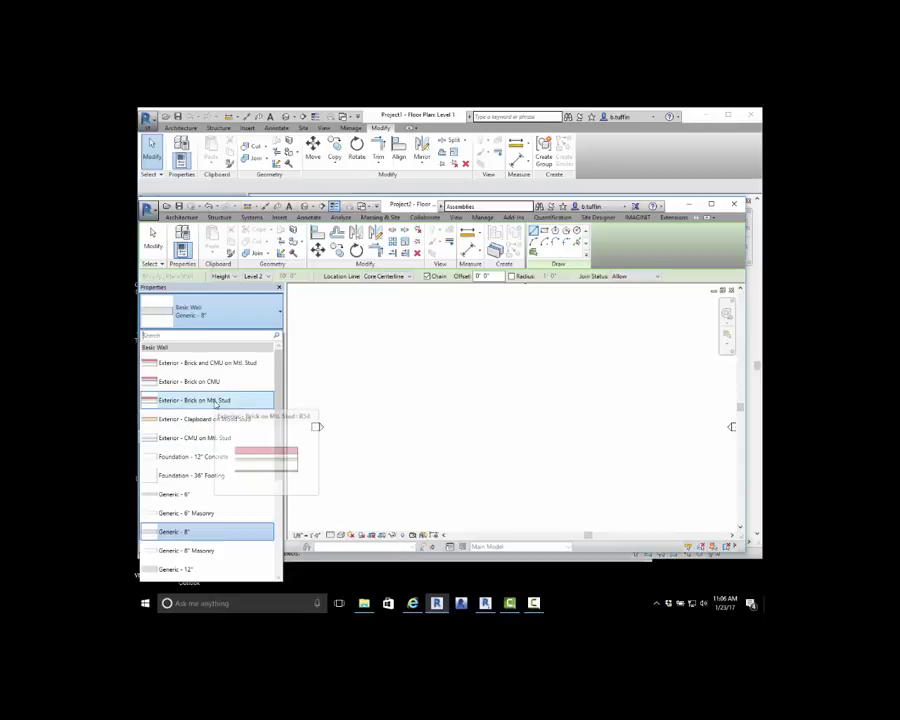
pyautogui.click(215, 401)
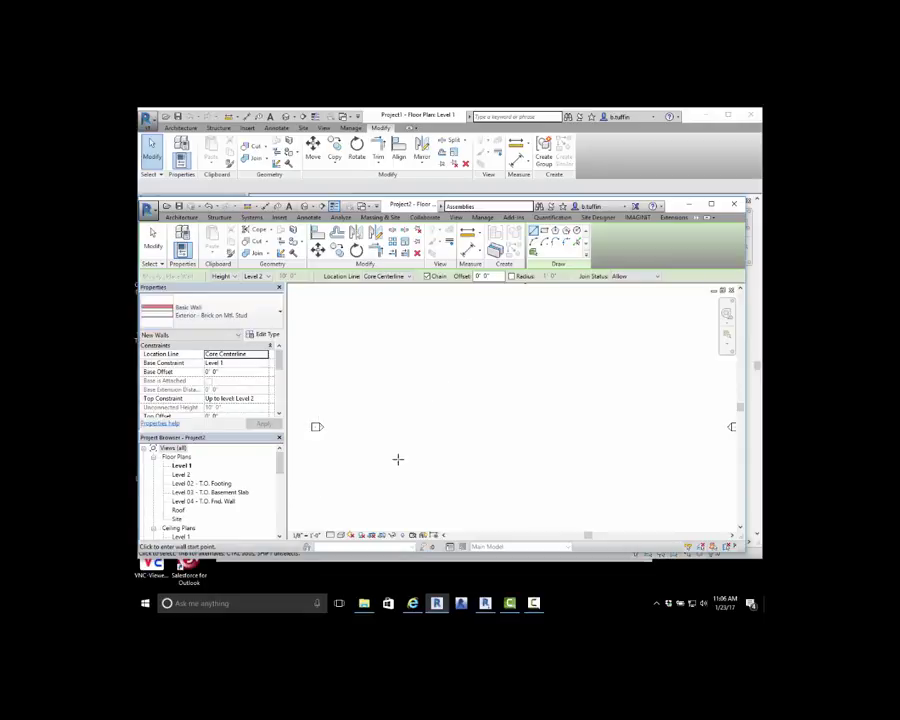
pyautogui.click(426, 432)
pyautogui.click(420, 362)
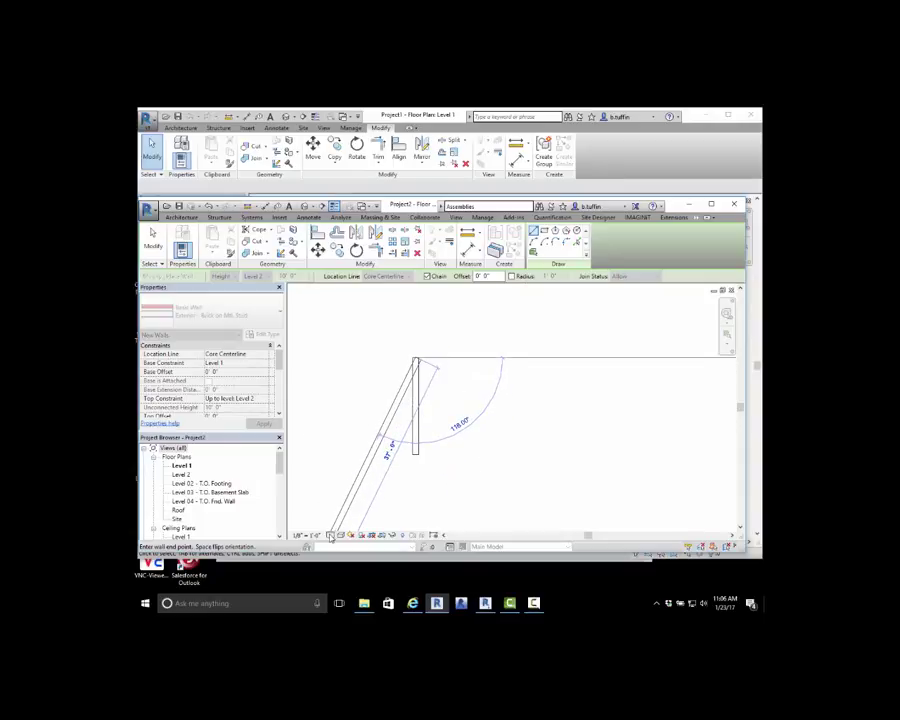
pyautogui.rightClick(328, 496)
pyautogui.click(342, 520)
# Zoom in, exit the wall tool, and toggle Thin Lines off and back on
pyautogui.scroll(2, 420, 400)
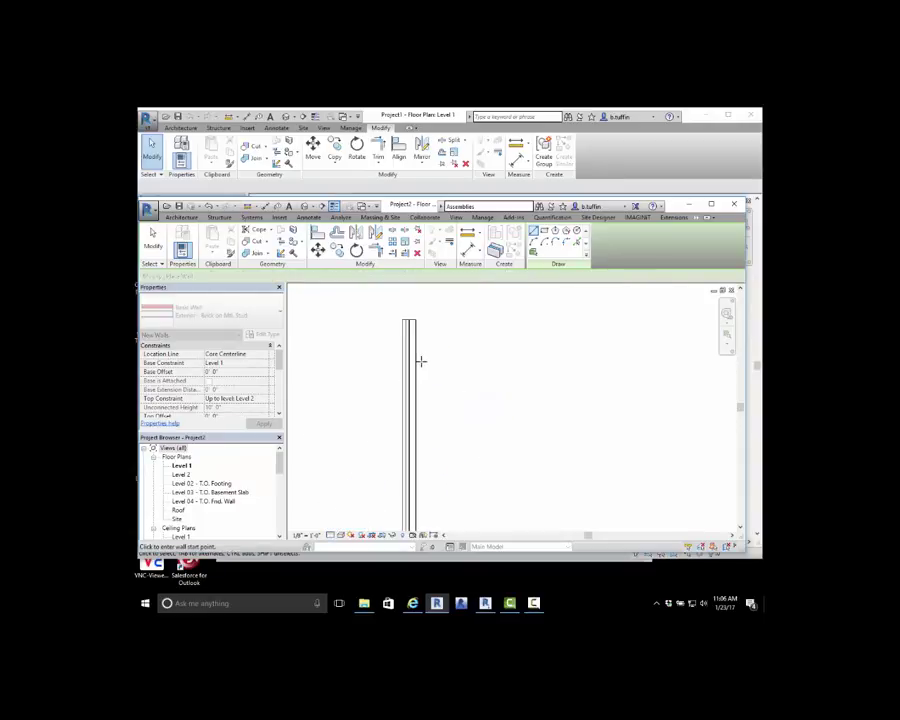
pyautogui.press('w')
pyautogui.press('a')
pyautogui.scroll(1, 439, 402)
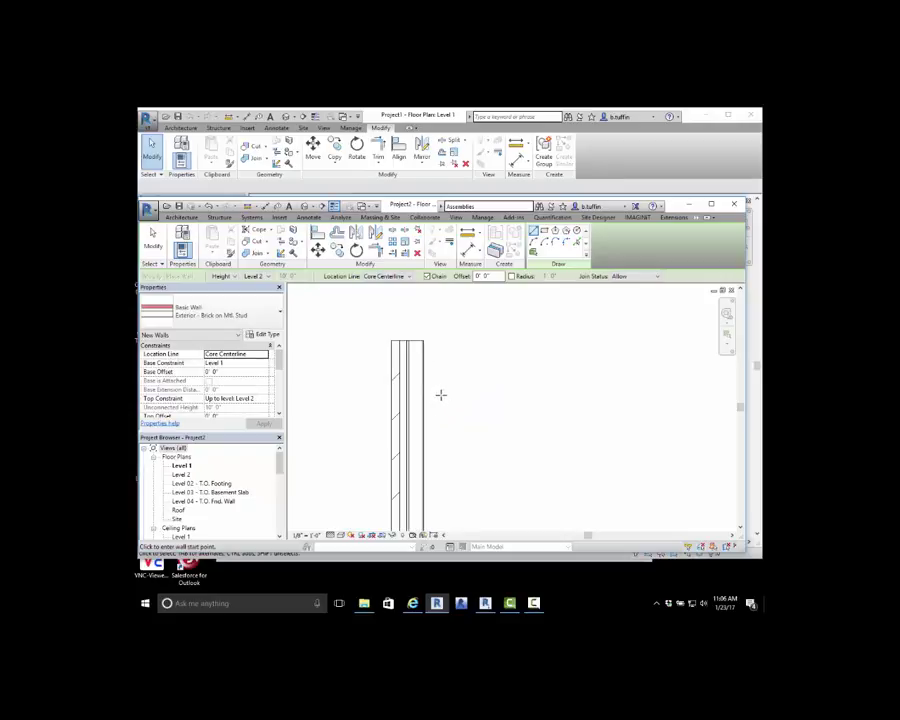
pyautogui.press('Escape')
pyautogui.press('Escape')
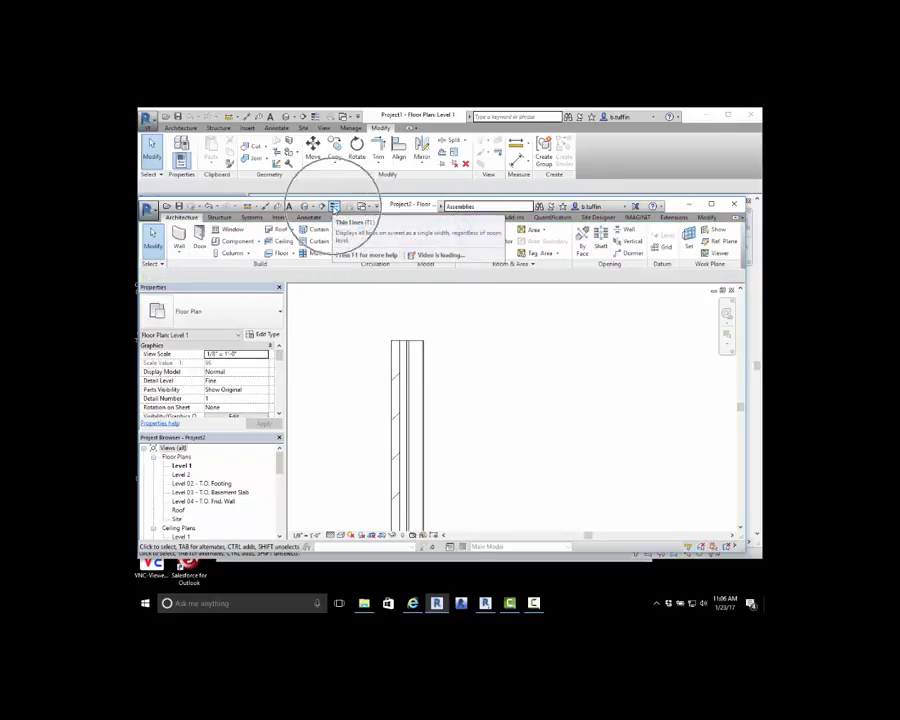
pyautogui.click(334, 206)
pyautogui.click(334, 206)
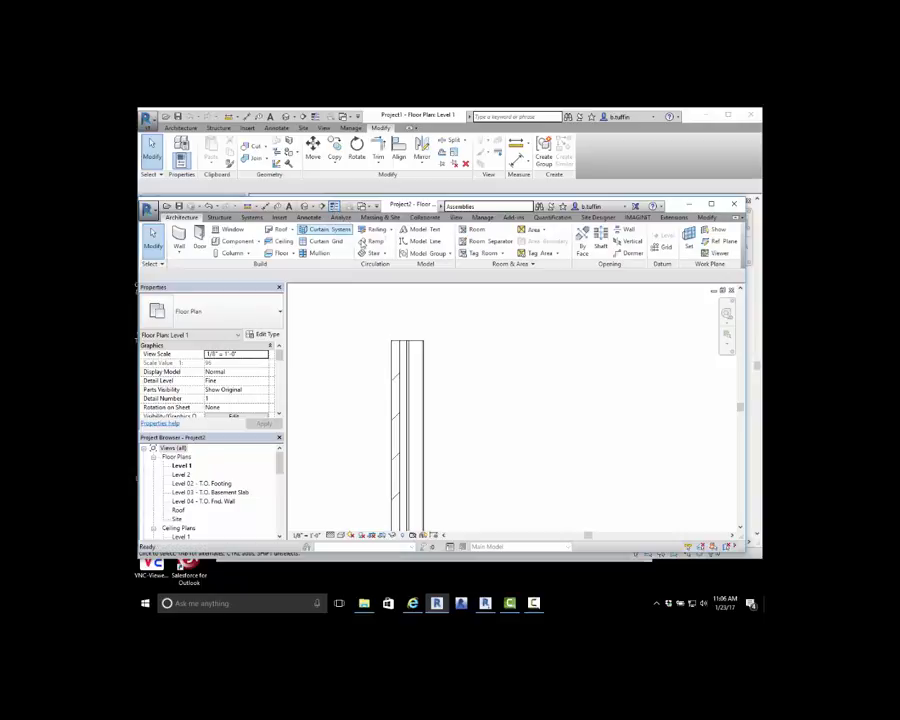
# Select the Exterior - Brick on Mtl. Stud wall, create its layer parts, then exclude them
pyautogui.click(411, 350)
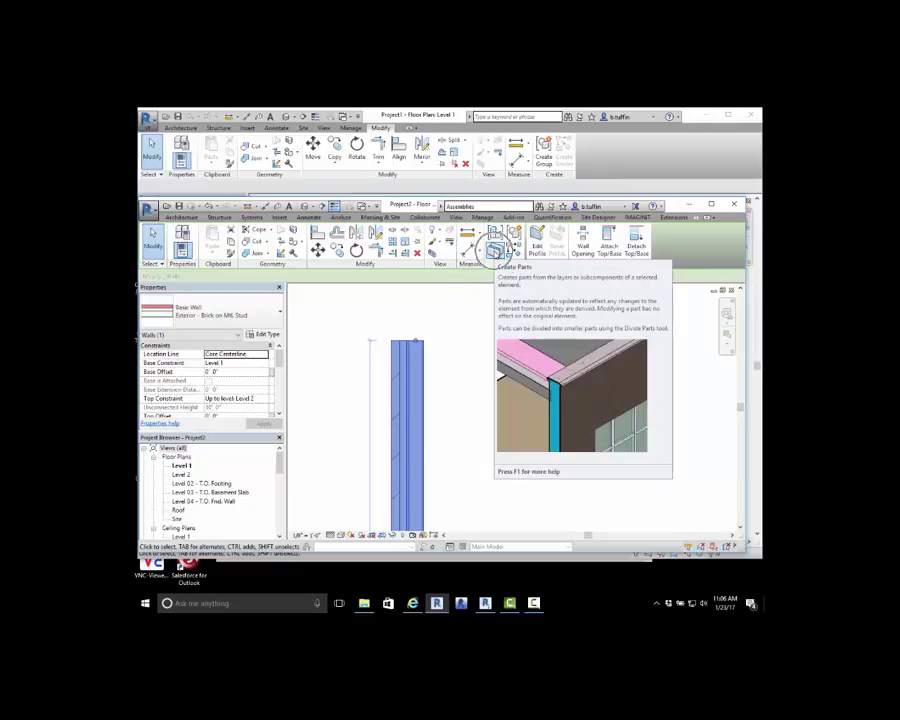
pyautogui.click(446, 346)
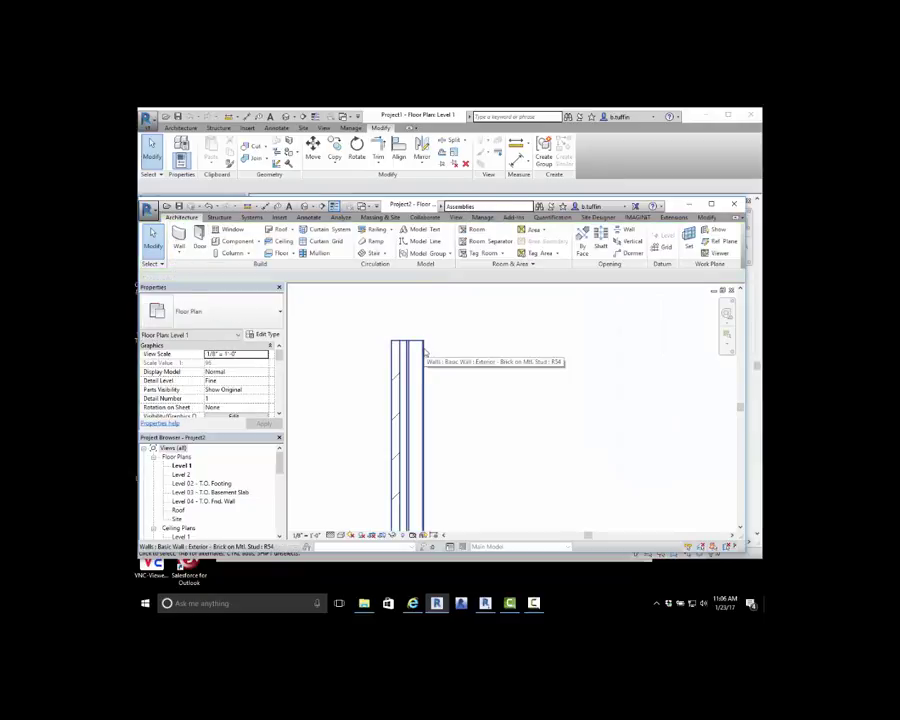
pyautogui.click(423, 351)
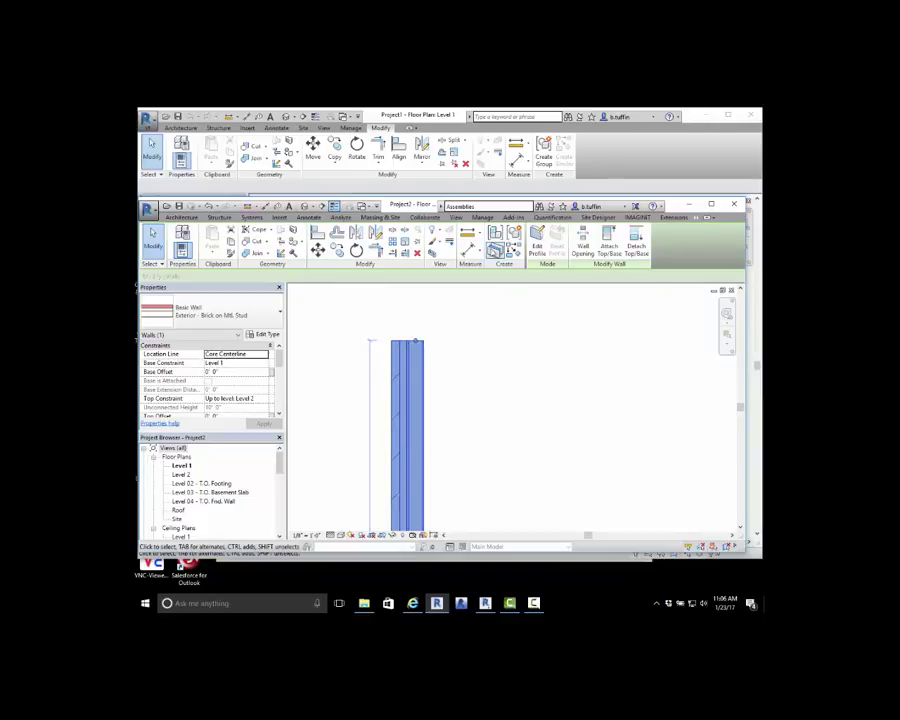
pyautogui.click(494, 253)
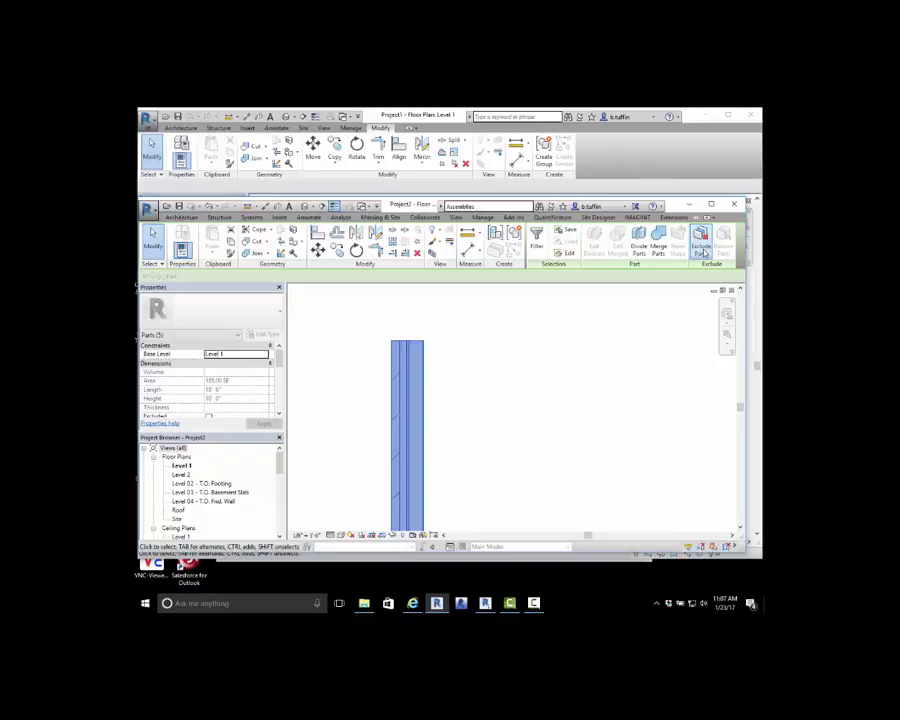
pyautogui.click(704, 253)
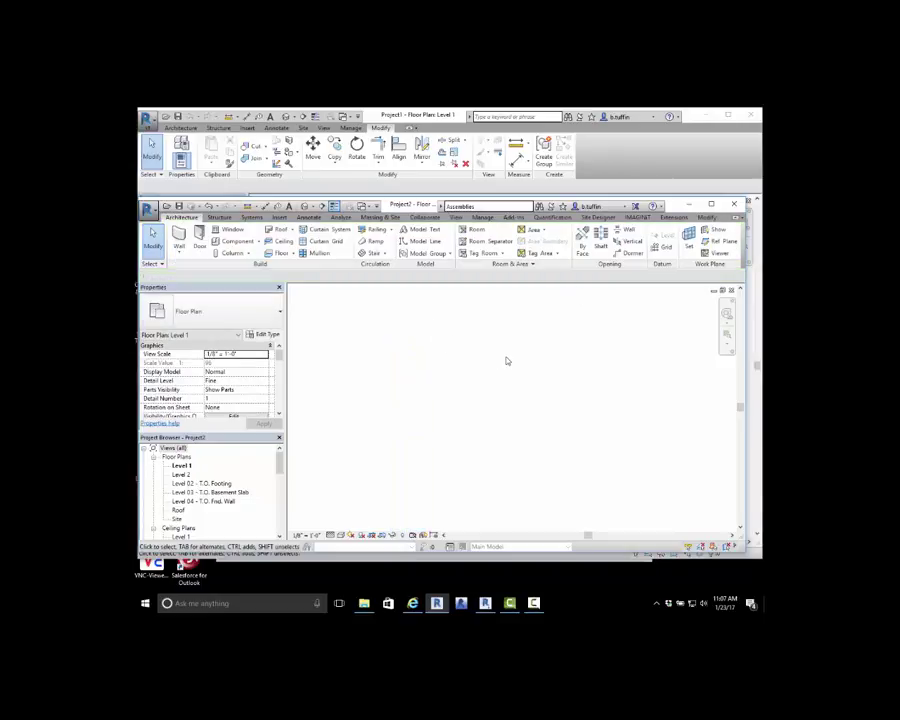
# In Project1, draw a vertical Exterior - CMU on Mtl. Stud wall with the WA command
pyautogui.click(651, 168)
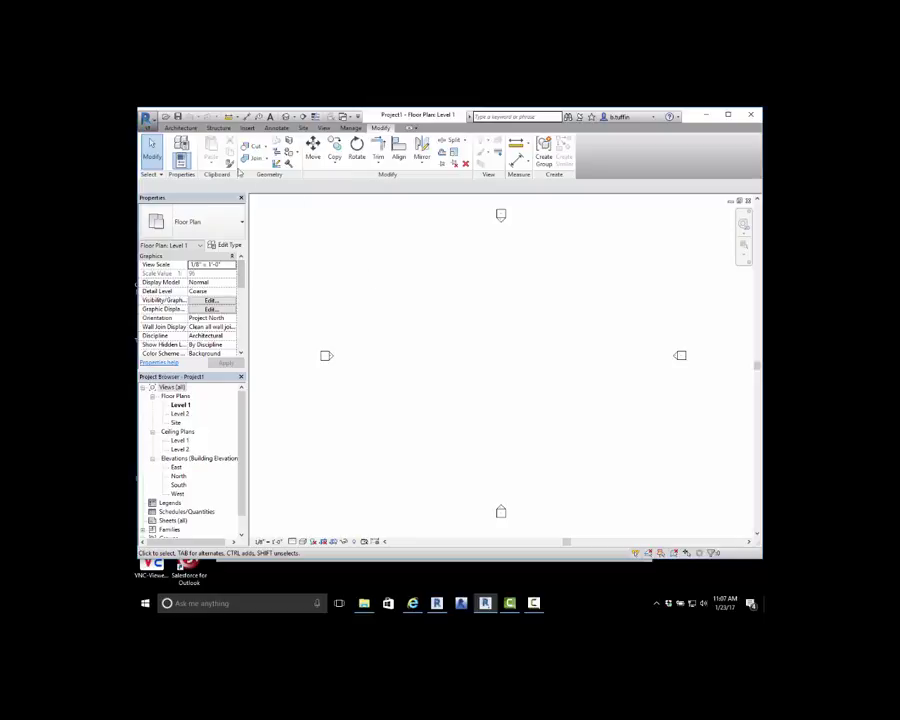
pyautogui.click(181, 128)
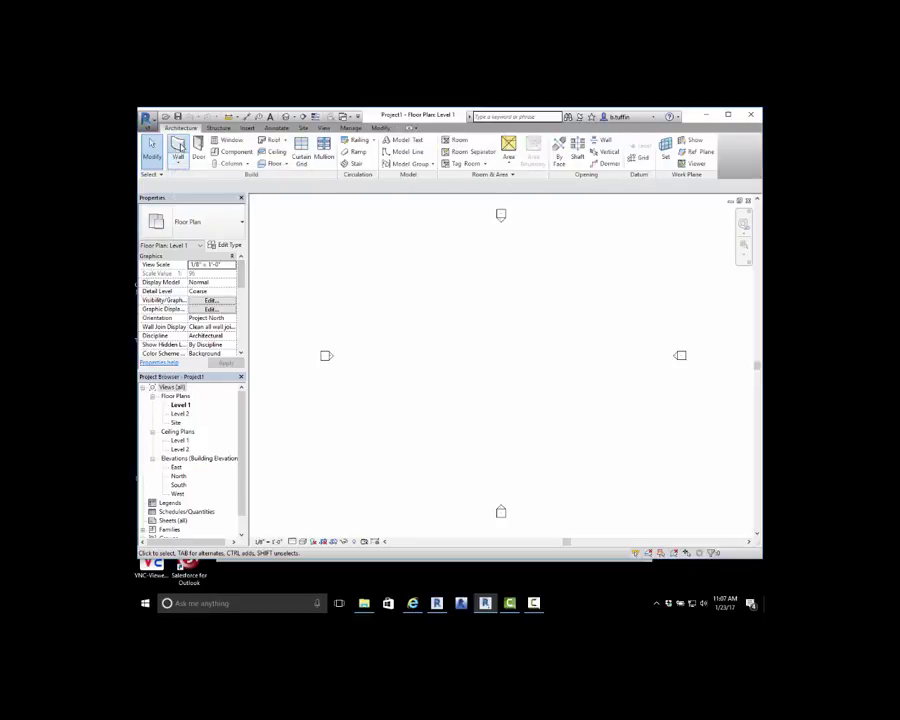
pyautogui.press('w')
pyautogui.press('a')
pyautogui.click(236, 223)
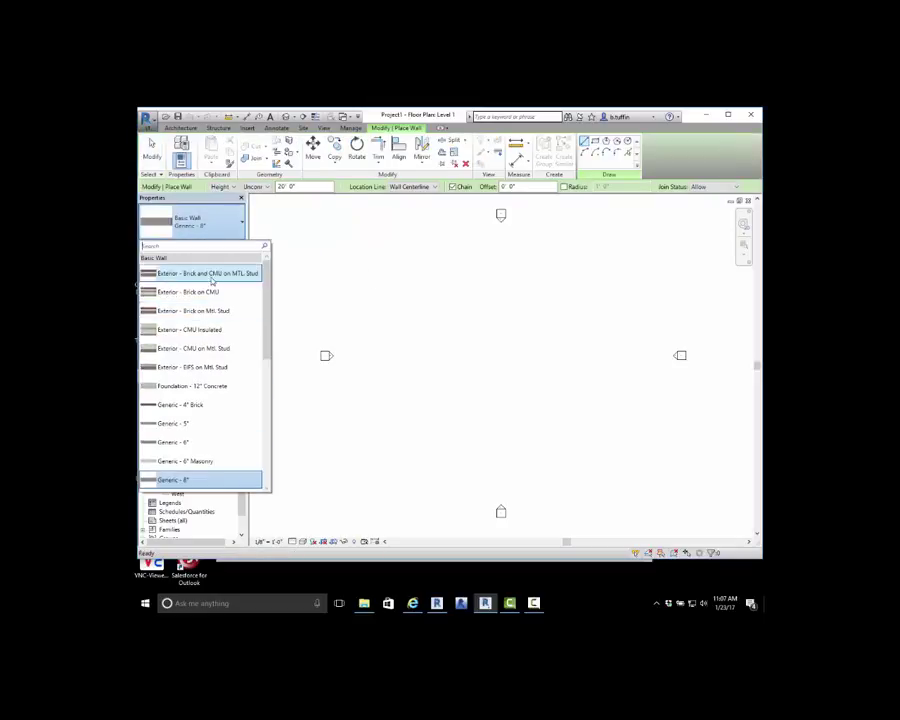
pyautogui.click(209, 348)
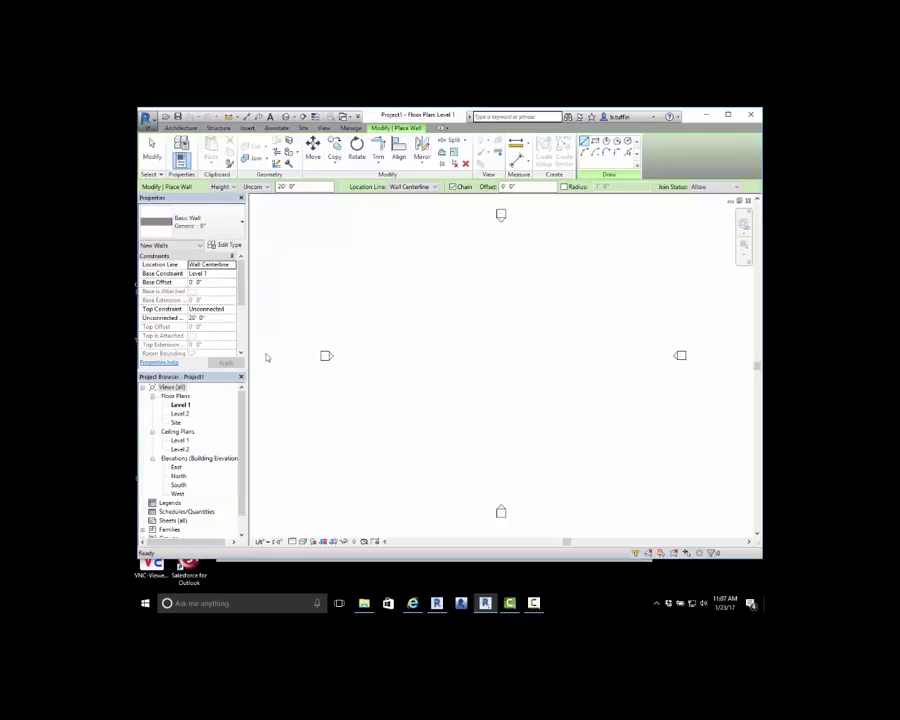
pyautogui.click(442, 405)
pyautogui.click(441, 347)
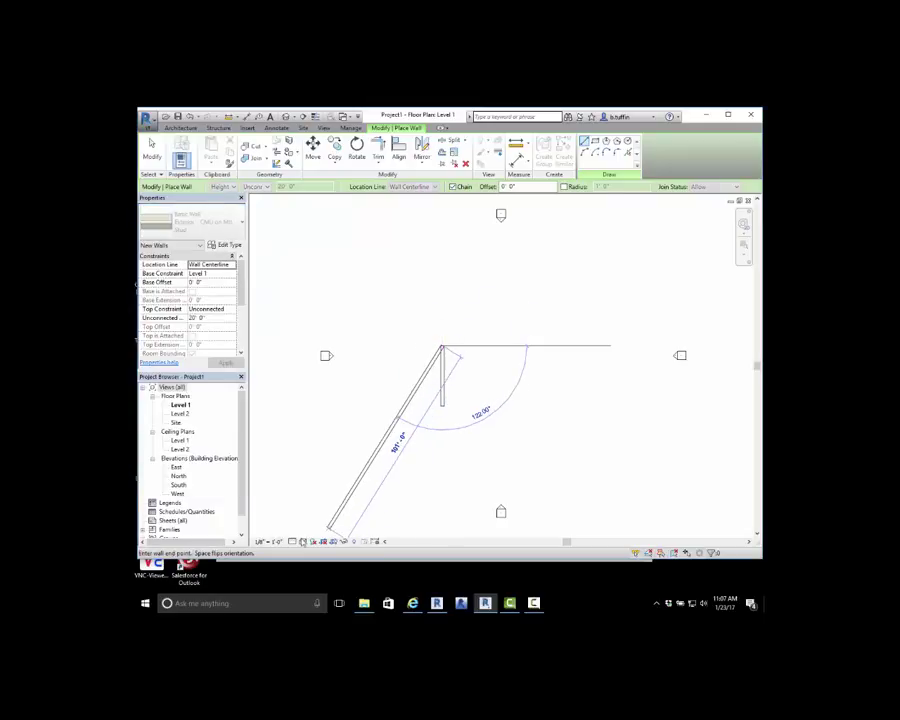
# Set the view's detail level to Fine, switch to thin lines, and select the wall to inspect it
pyautogui.click(294, 543)
pyautogui.click(300, 532)
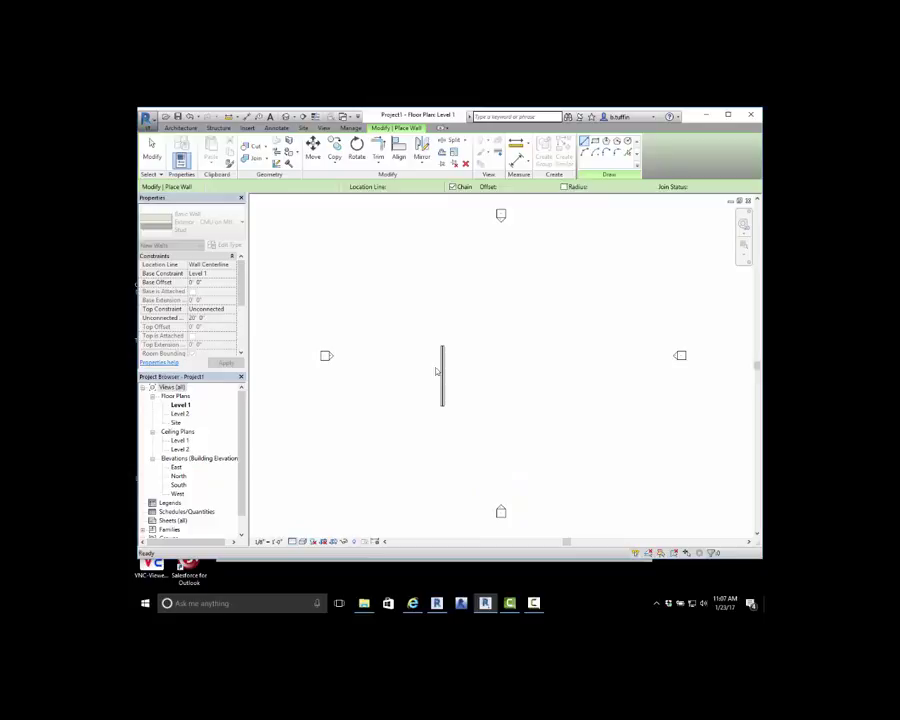
pyautogui.scroll(3, 451, 350)
pyautogui.scroll(5, 451, 350)
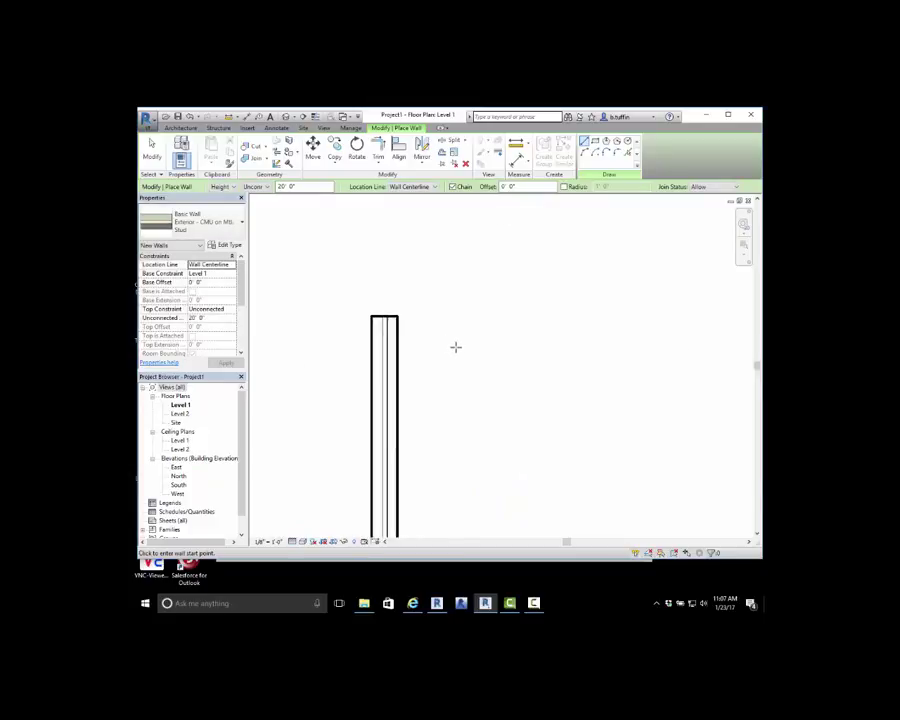
pyautogui.click(315, 116)
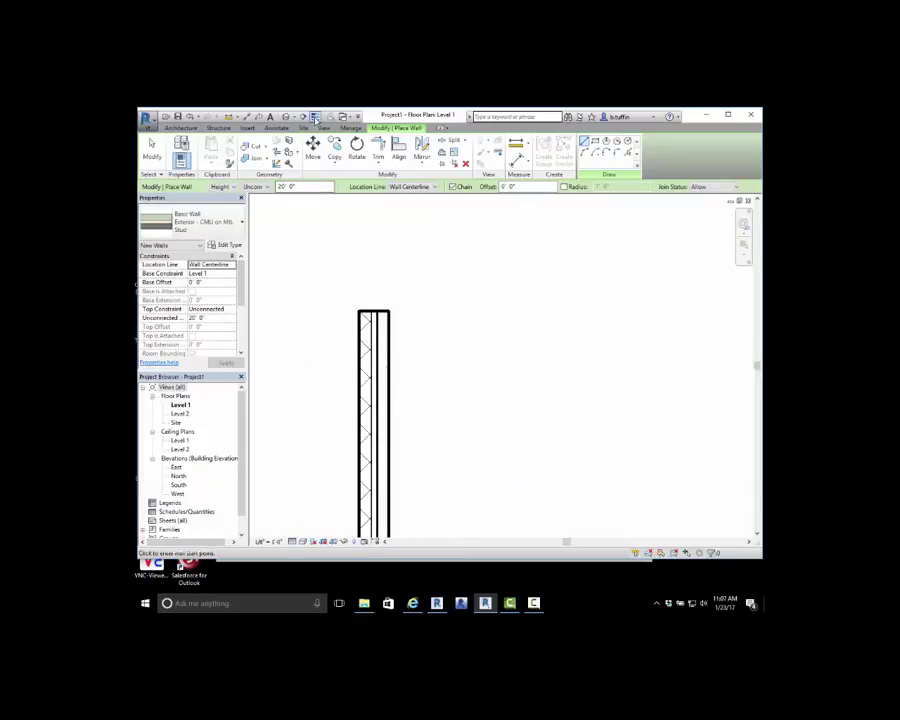
pyautogui.press('Escape')
pyautogui.press('Escape')
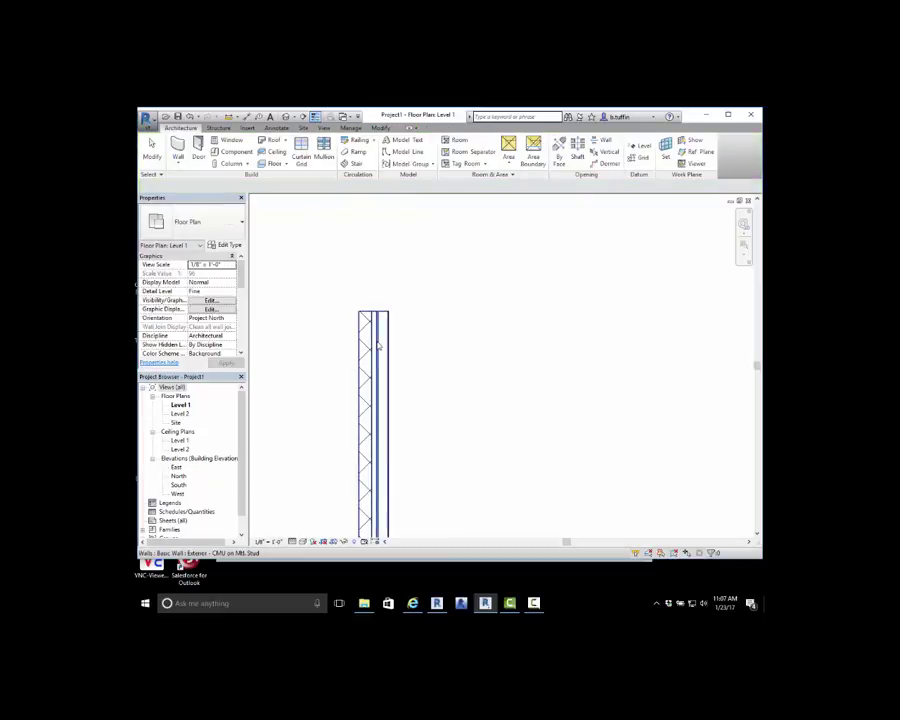
pyautogui.click(377, 318)
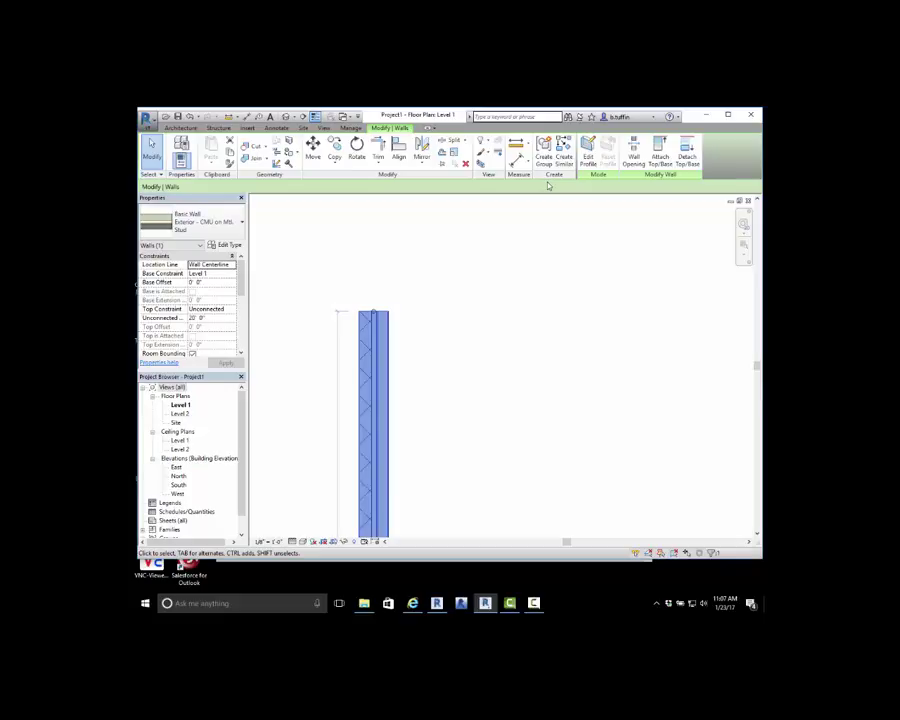
pyautogui.click(530, 287)
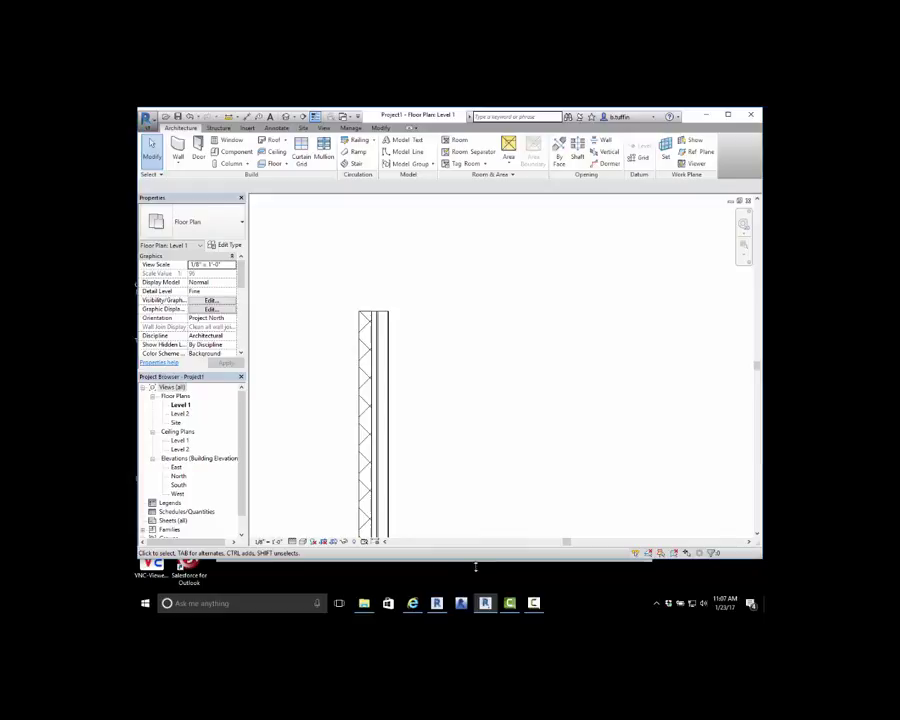
# Close Project2 without saving and open Modern-Hotel-Final from Recent Files
pyautogui.click(436, 603)
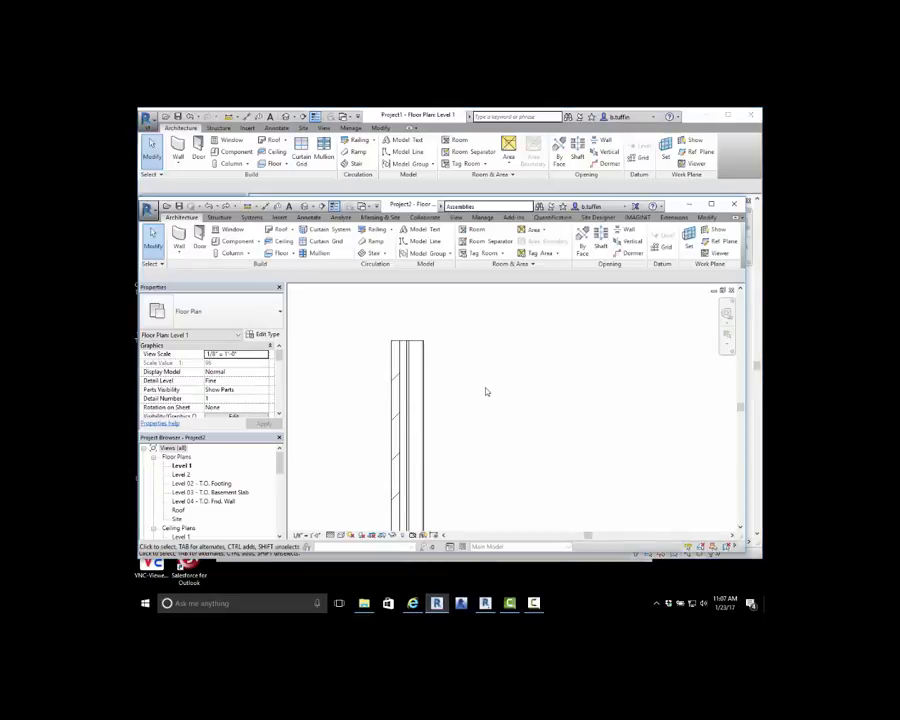
pyautogui.moveTo(548, 407); pyautogui.dragTo(528, 390, button='middle')
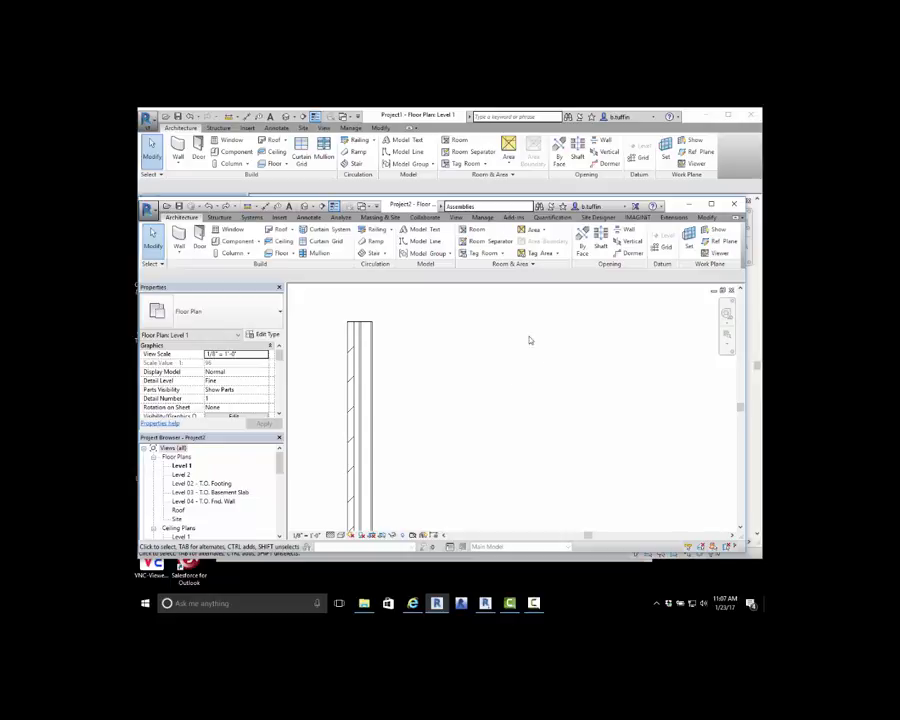
pyautogui.click(731, 290)
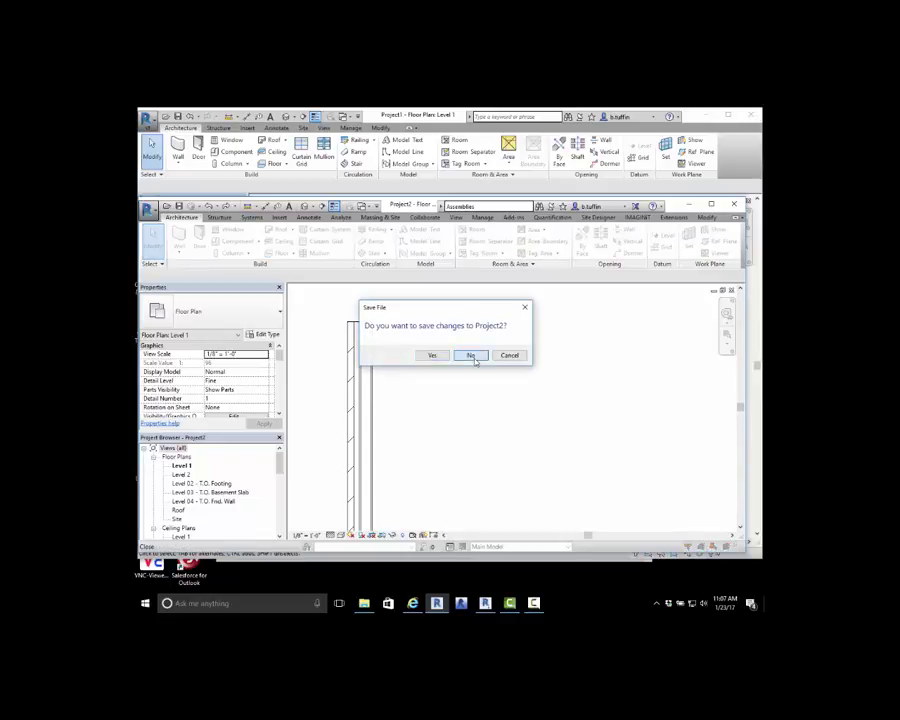
pyautogui.click(472, 357)
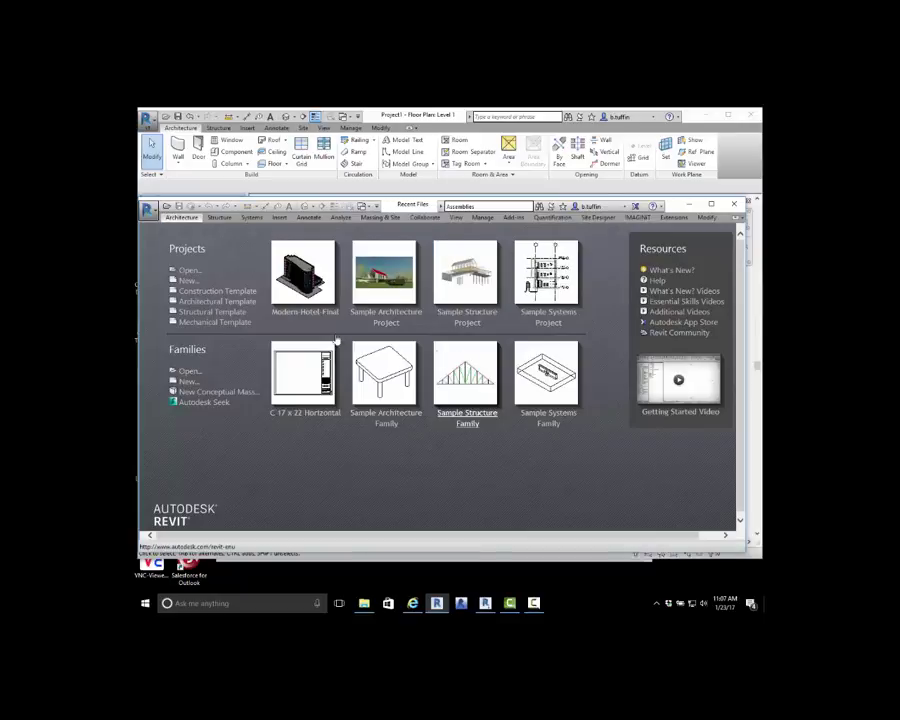
pyautogui.click(312, 295)
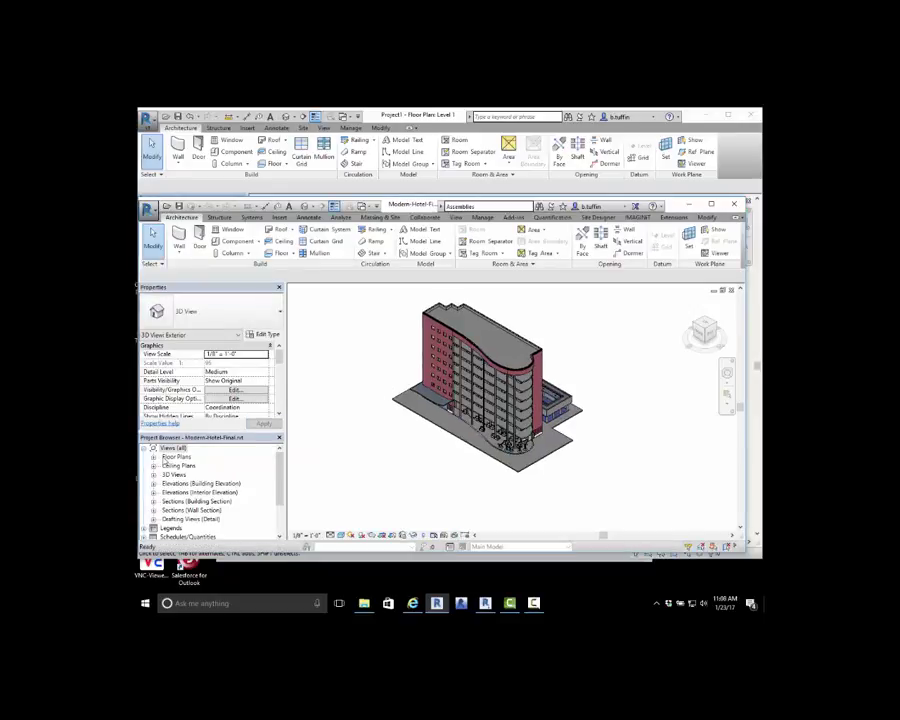
# Open the Floor 1 - Furniture Plan from the Project Browser's Floor Plans list and zoom in
pyautogui.doubleClick(176, 456)
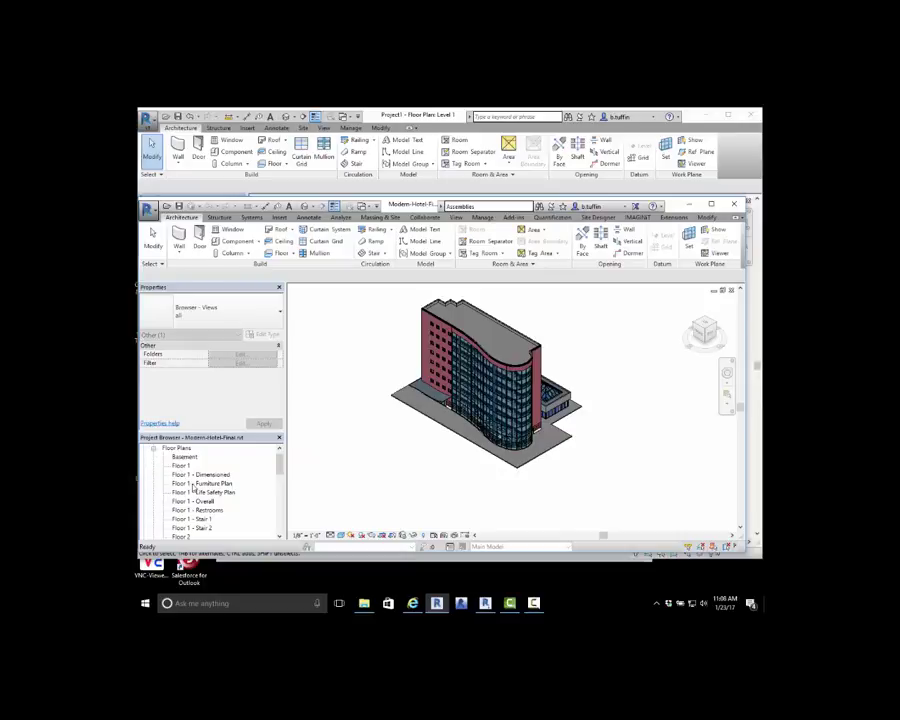
pyautogui.doubleClick(195, 484)
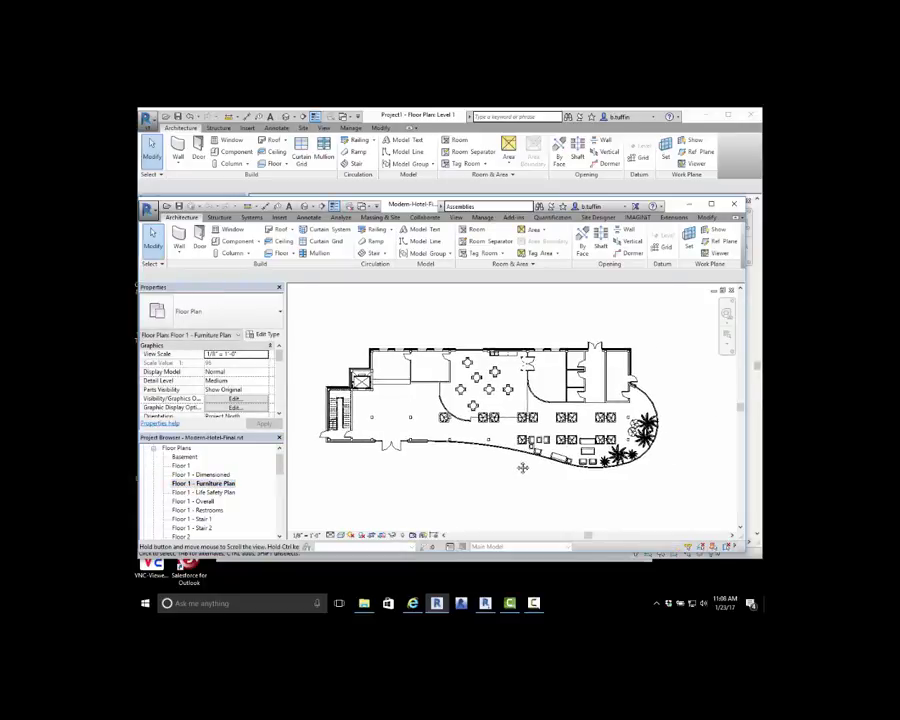
pyautogui.scroll(4, 522, 467)
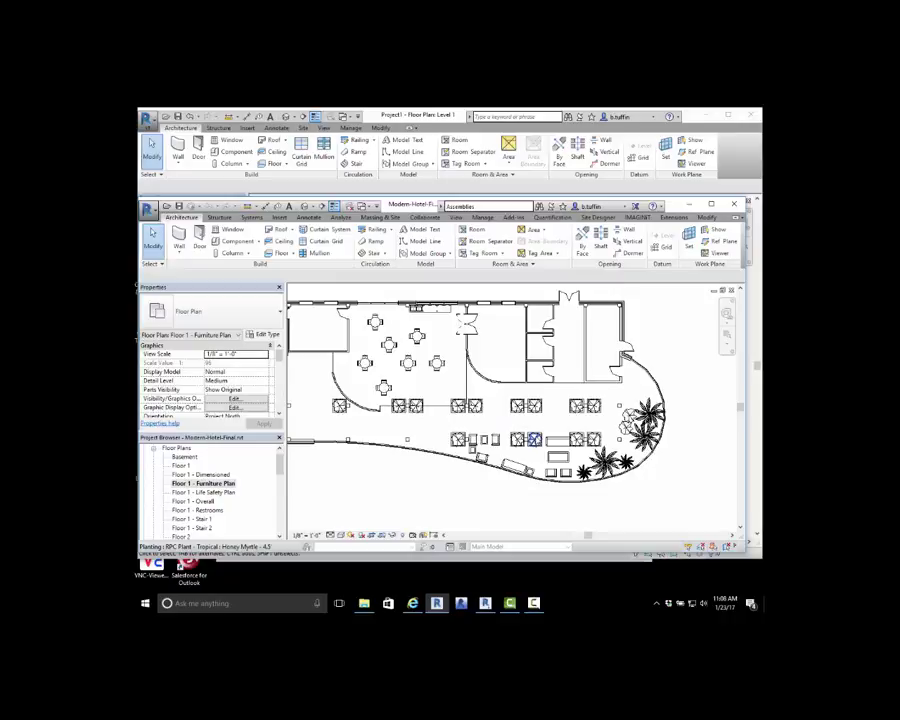
pyautogui.scroll(5, 533, 440)
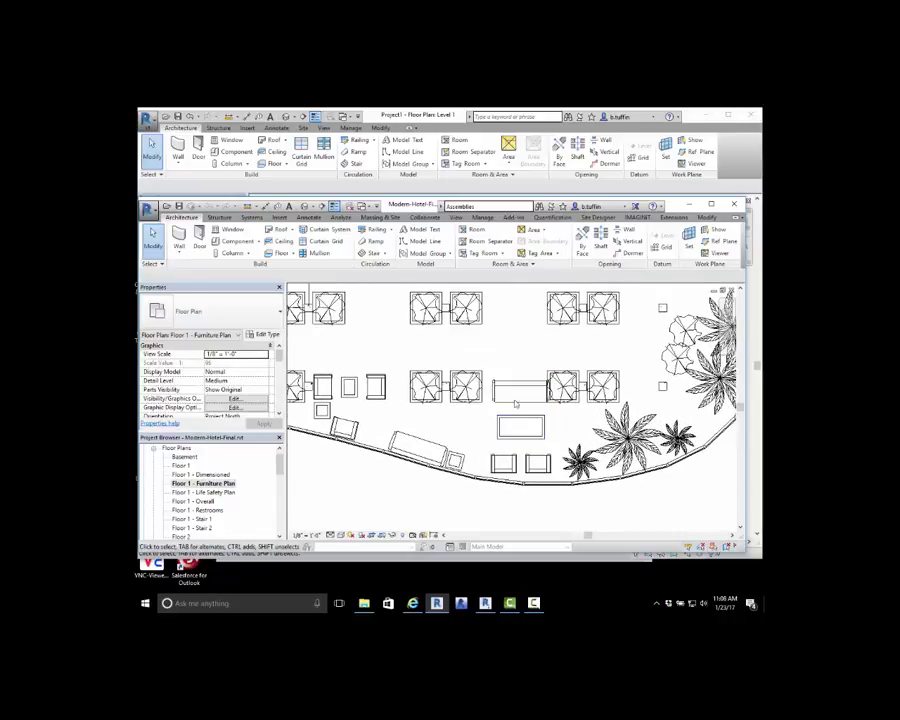
# Select the lounge sofa, coffee table and two chairs beside the curved wall
pyautogui.click(516, 390)
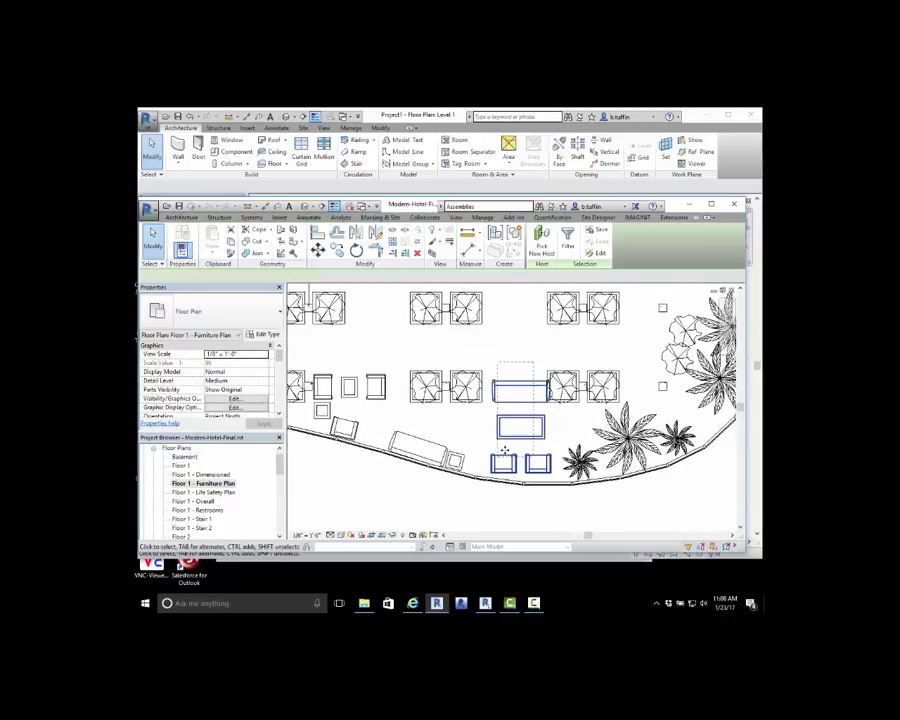
pyautogui.click(518, 362)
pyautogui.scroll(2, 533, 400)
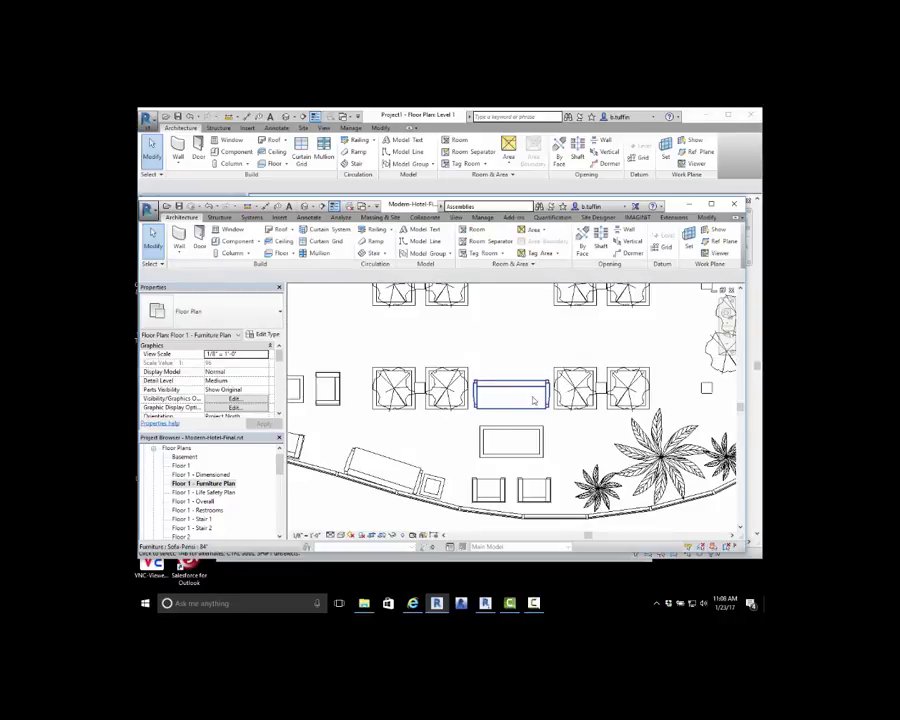
pyautogui.moveTo(533, 400); pyautogui.dragTo(507, 374, button='middle')
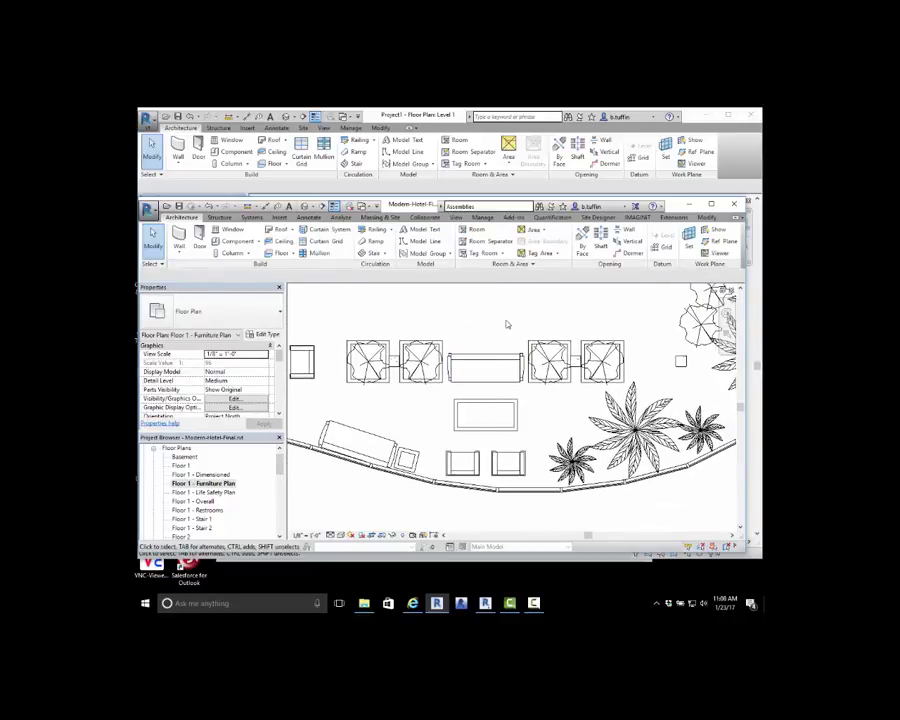
pyautogui.click(464, 460)
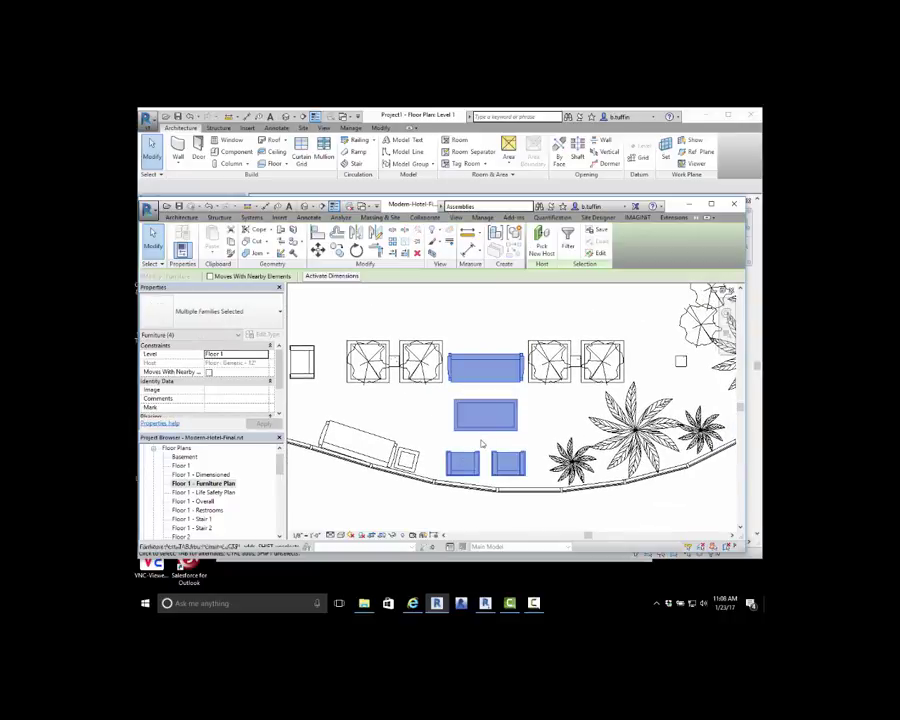
# Create an assembly from the sofa, table and chairs with type name Furniture 1
pyautogui.click(494, 233)
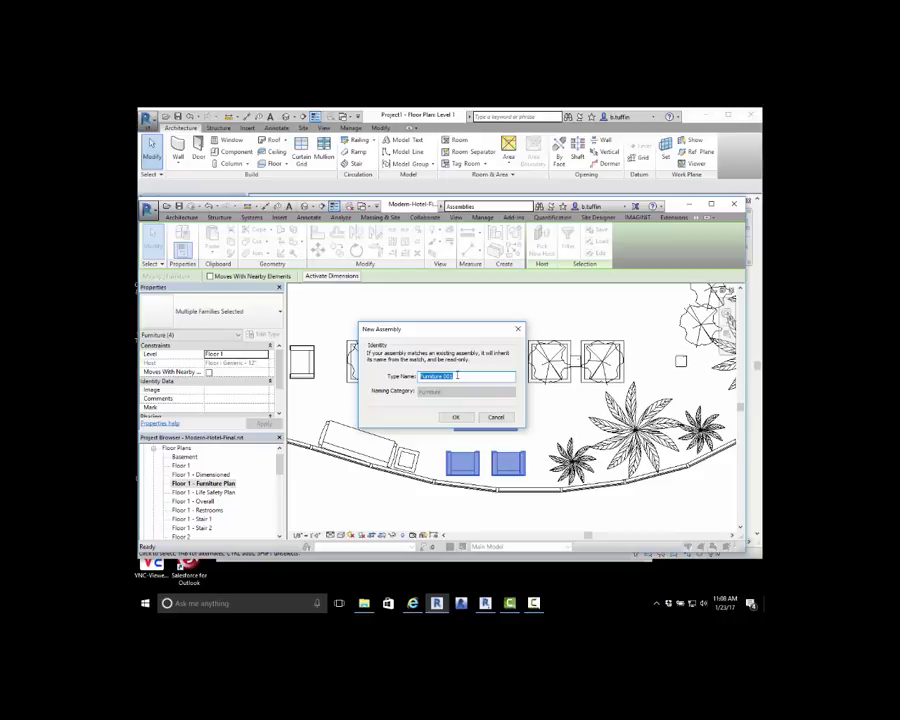
pyautogui.moveTo(457, 375); pyautogui.dragTo(448, 376)
pyautogui.write('1')
pyautogui.click(455, 417)
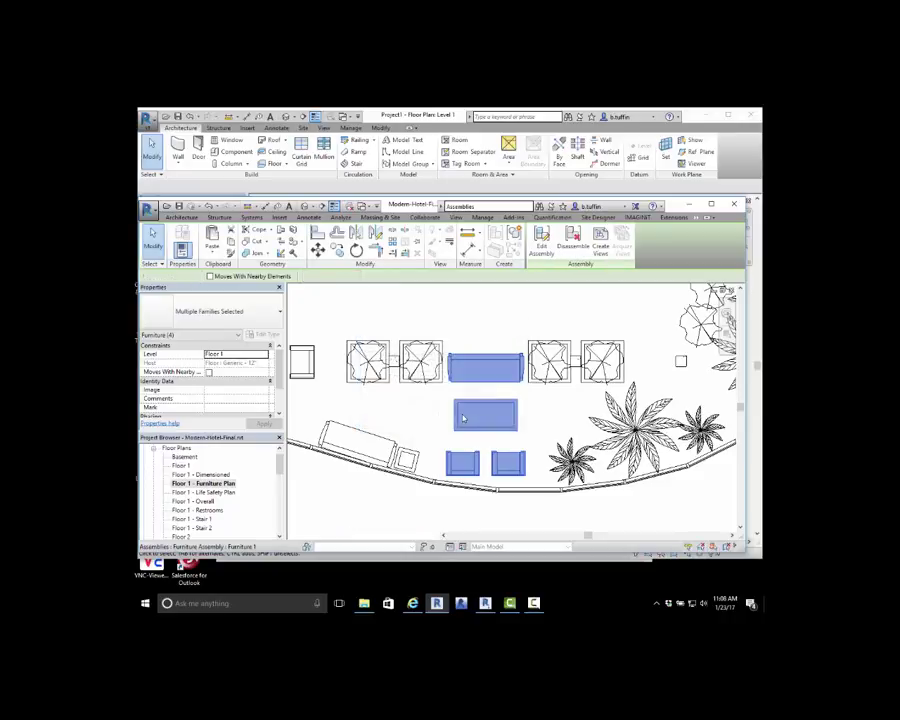
pyautogui.click(489, 345)
pyautogui.click(489, 356)
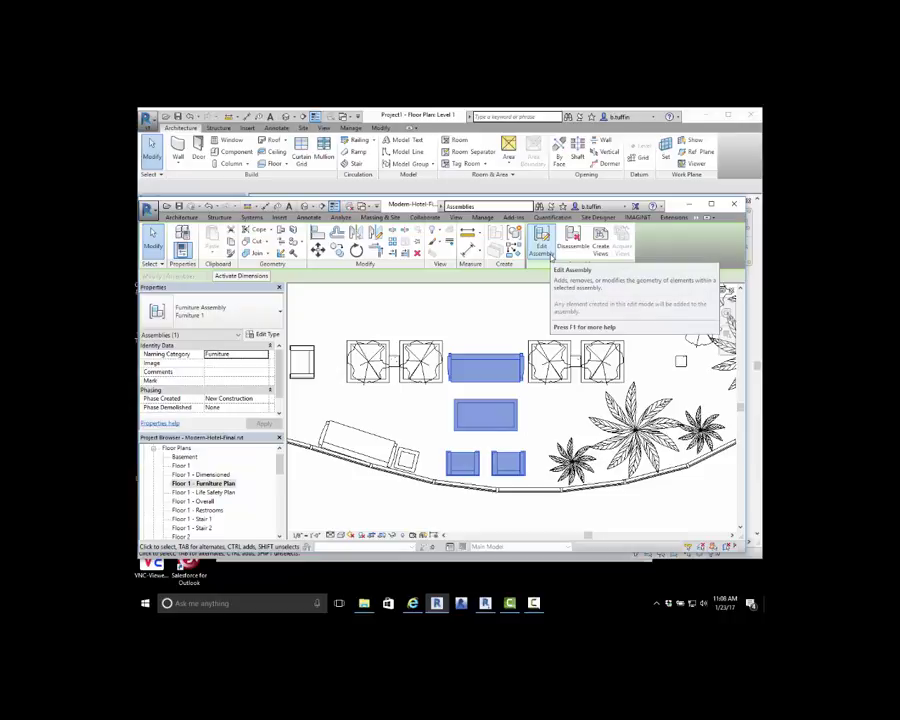
# Create only the 3D Ortho and Plan assembly views for Furniture 1
pyautogui.click(601, 242)
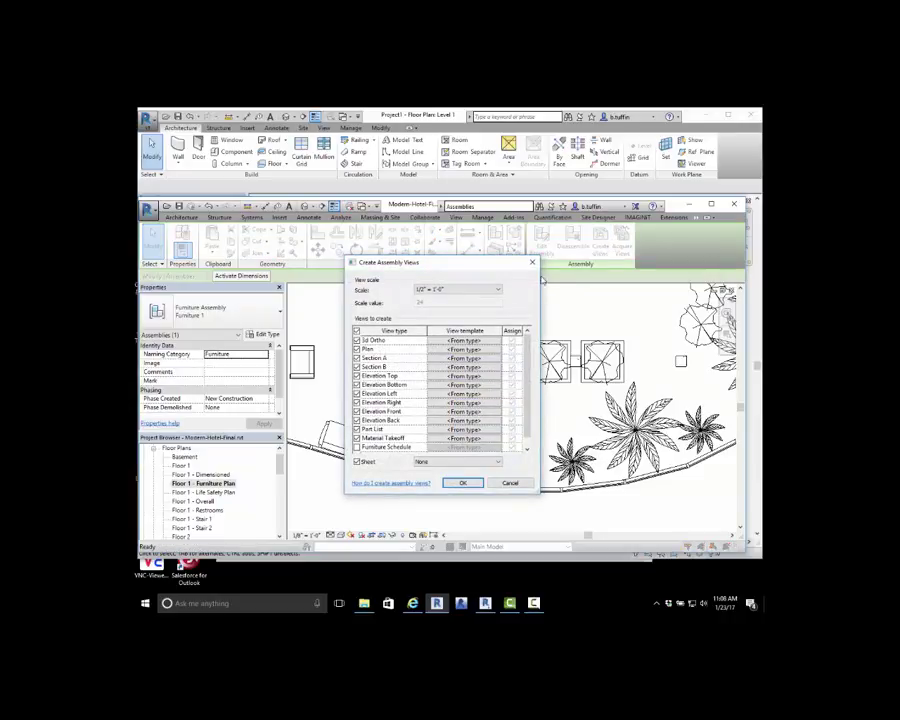
pyautogui.click(356, 330)
pyautogui.click(356, 340)
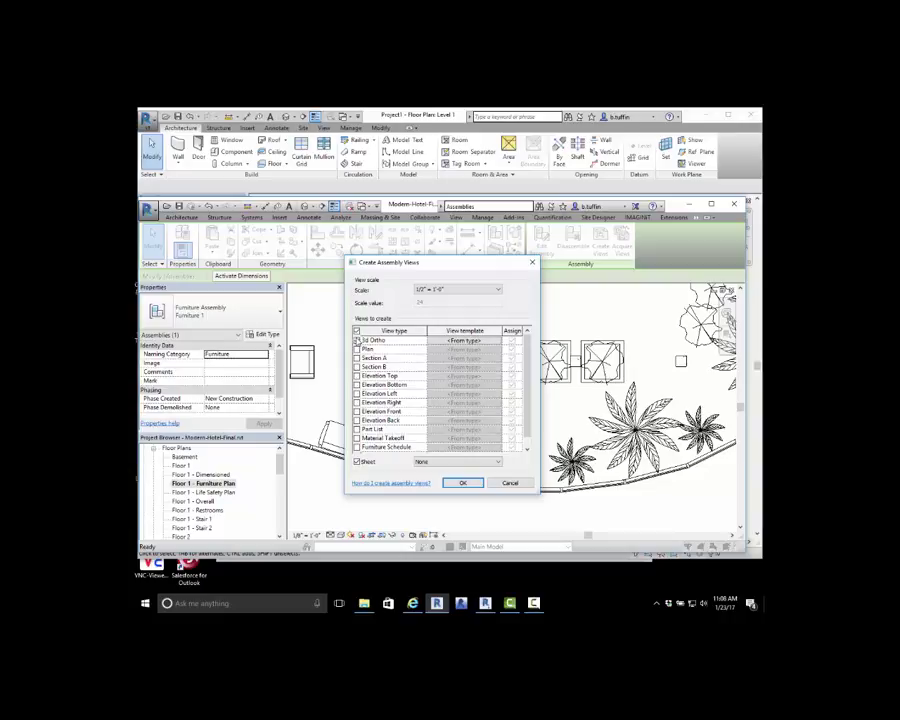
pyautogui.click(356, 349)
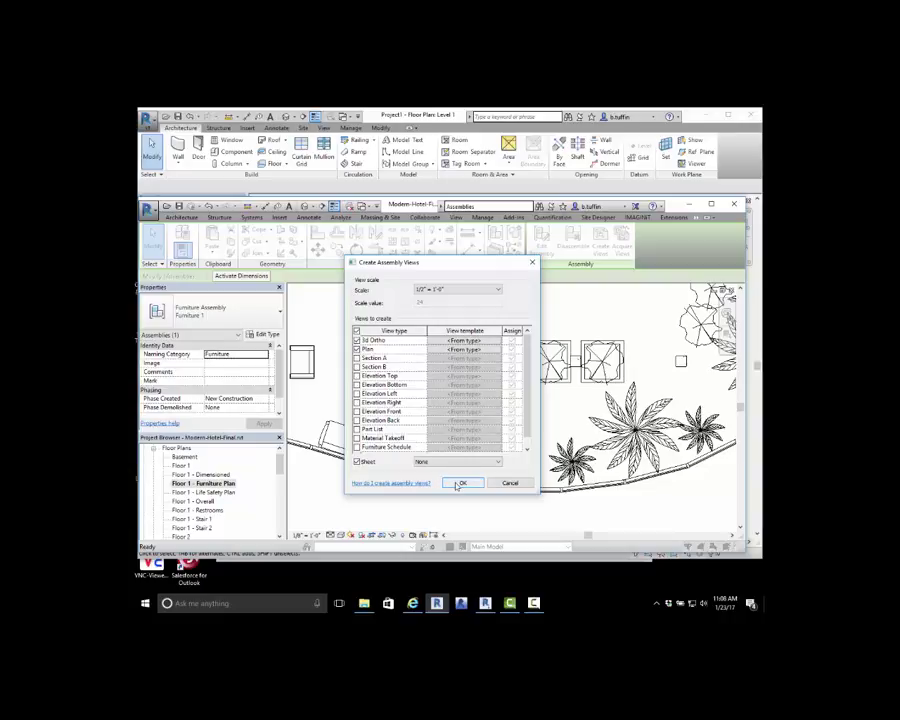
pyautogui.click(462, 483)
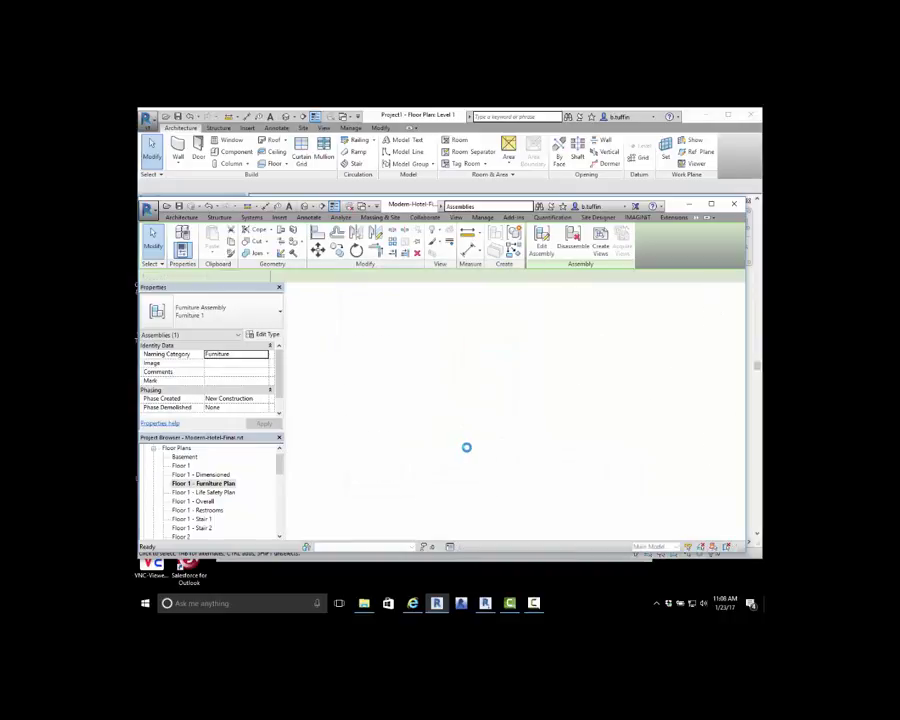
pyautogui.click(392, 427)
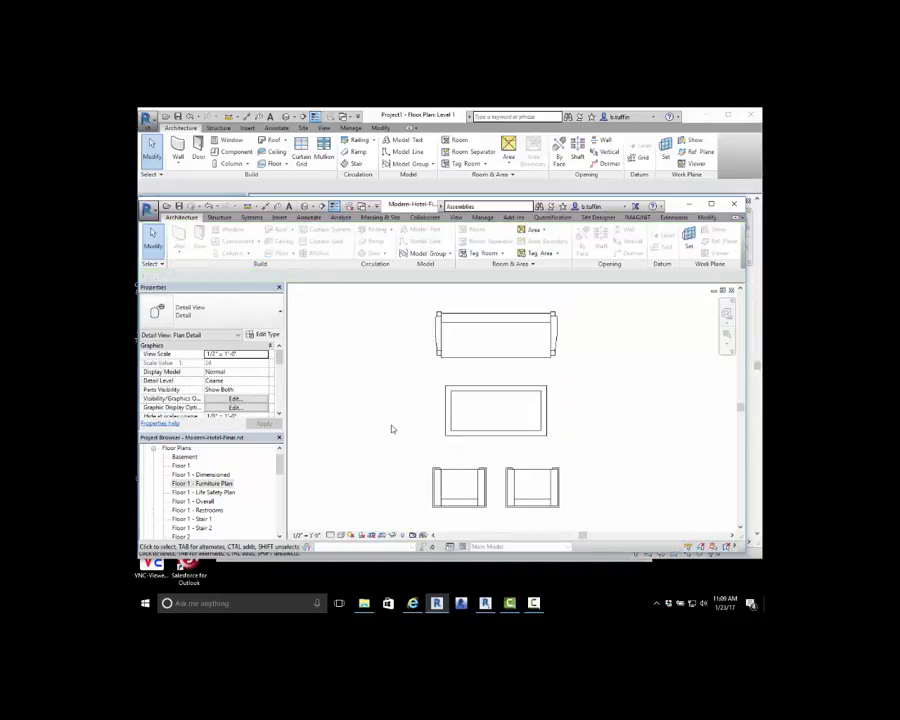
pyautogui.scroll(-2, 402, 420)
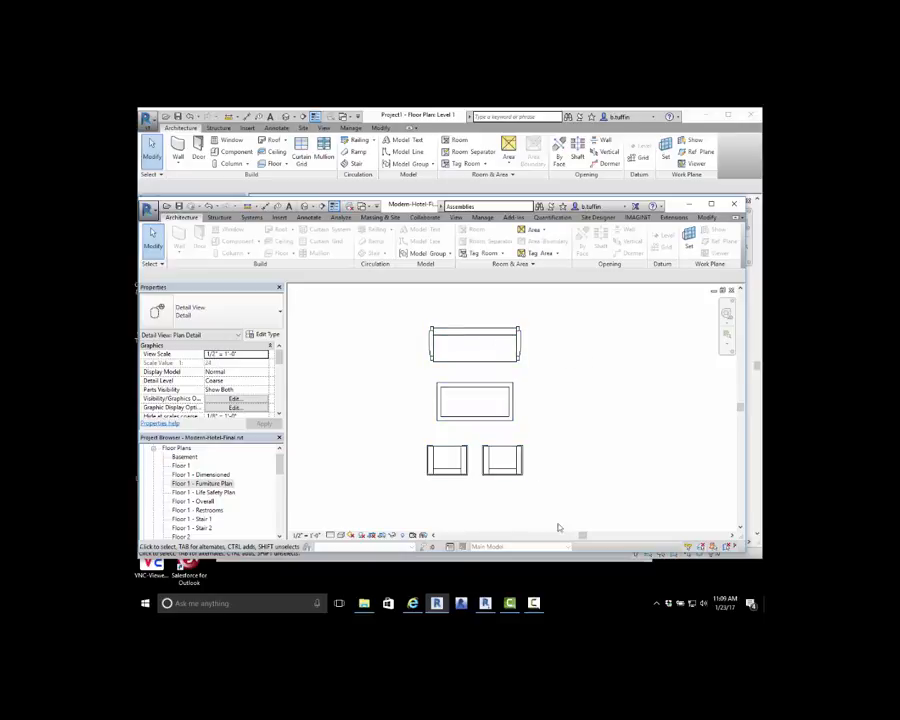
# Return to the Revit LT 2017 vs Revit 2017 compare page and scroll down its feature table
pyautogui.click(413, 604)
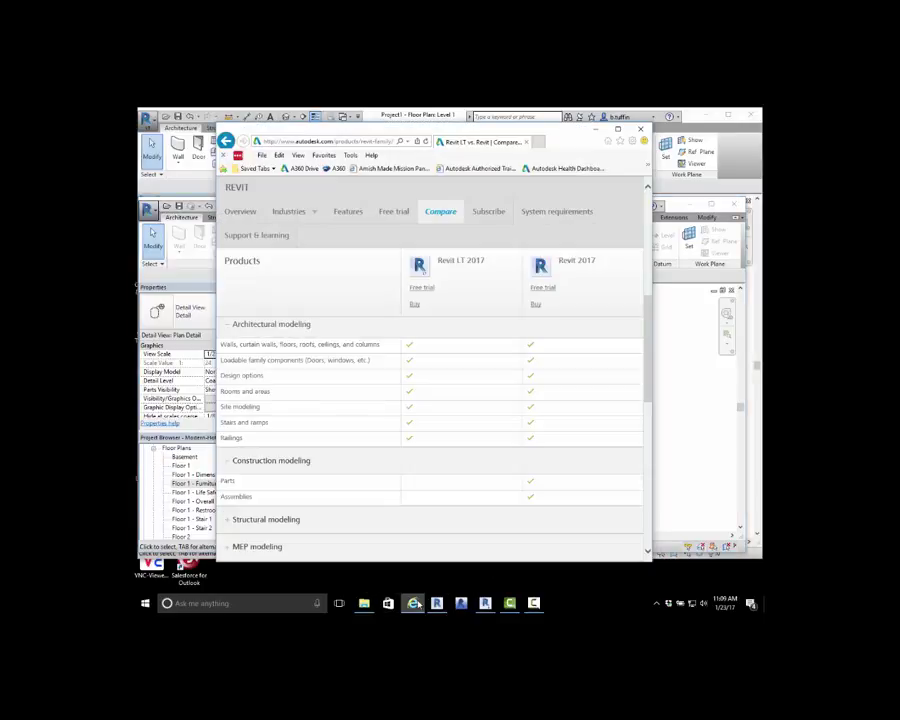
pyautogui.scroll(-1, 327, 491)
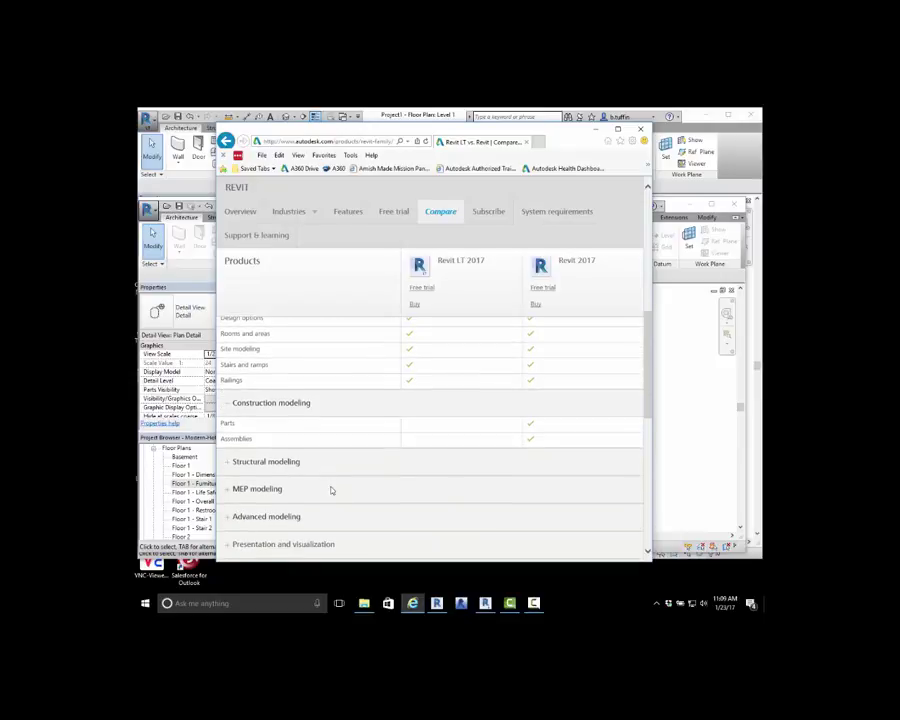
pyautogui.scroll(-1, 322, 482)
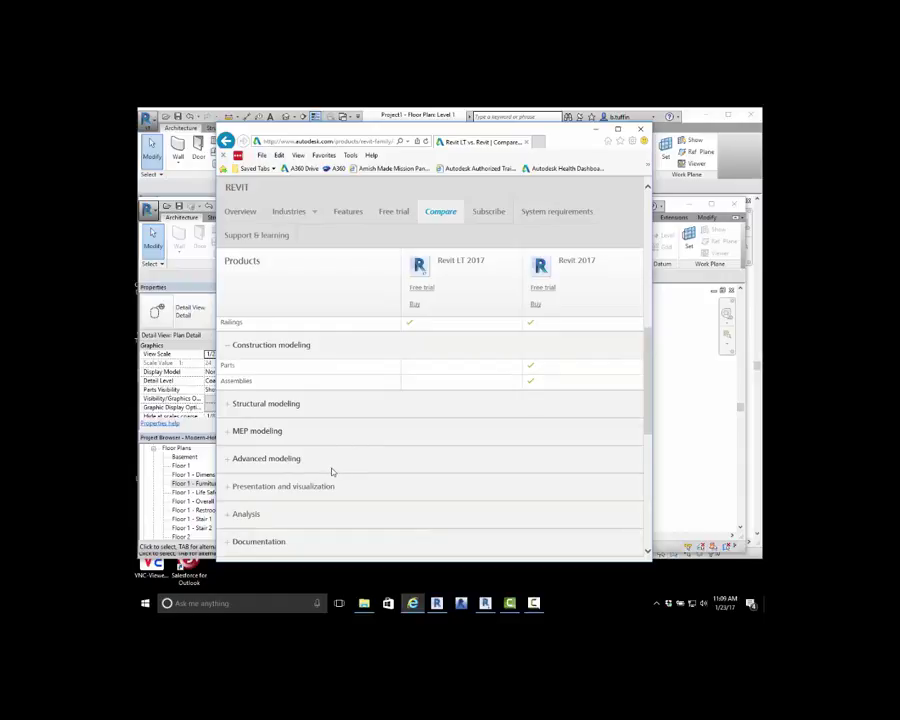
pyautogui.scroll(-1, 352, 485)
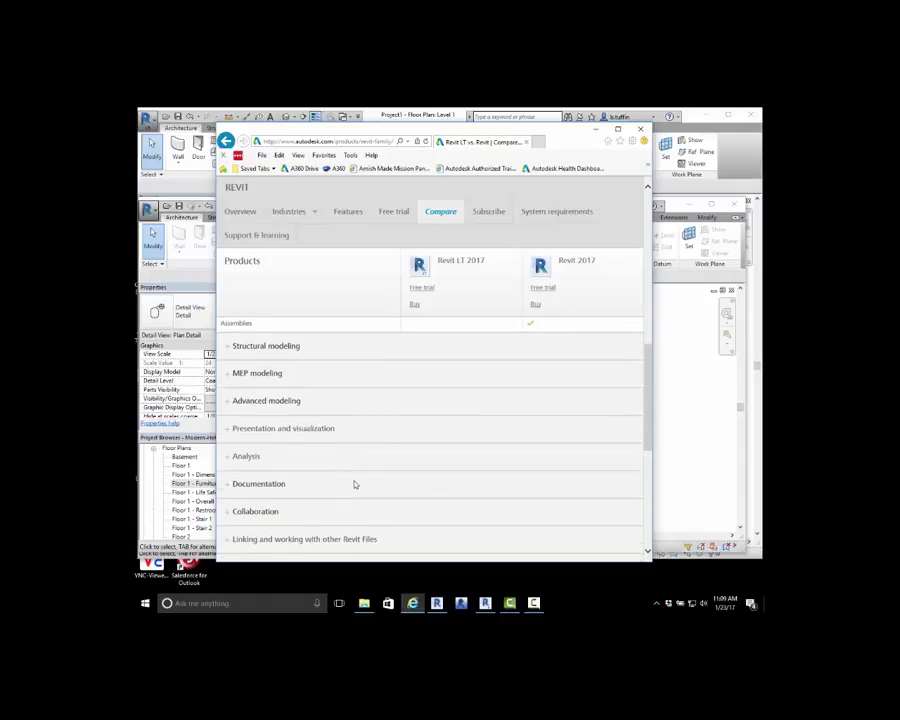
pyautogui.scroll(-1, 354, 485)
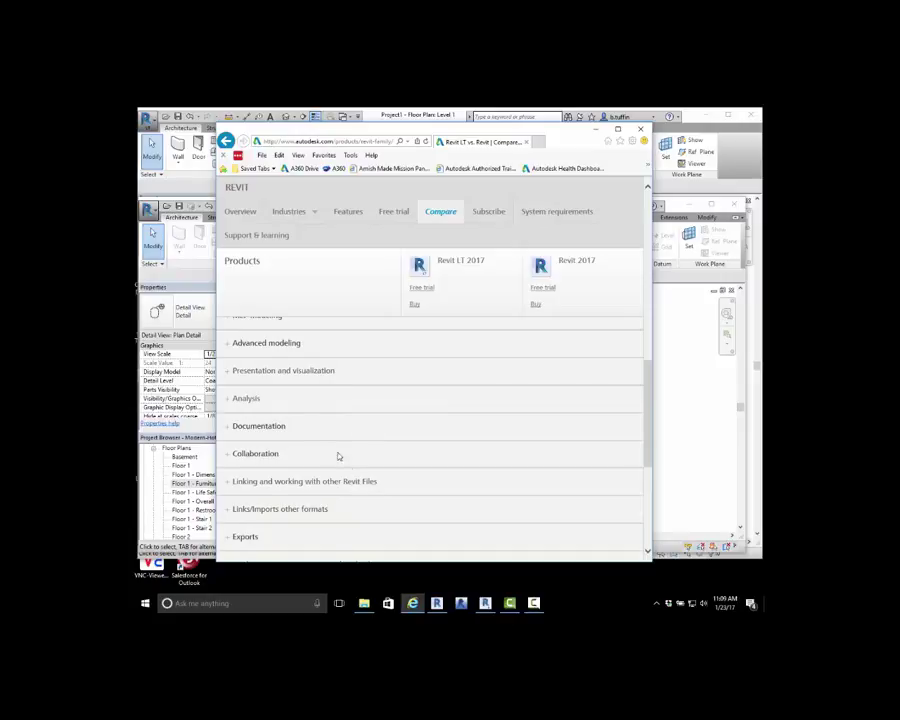